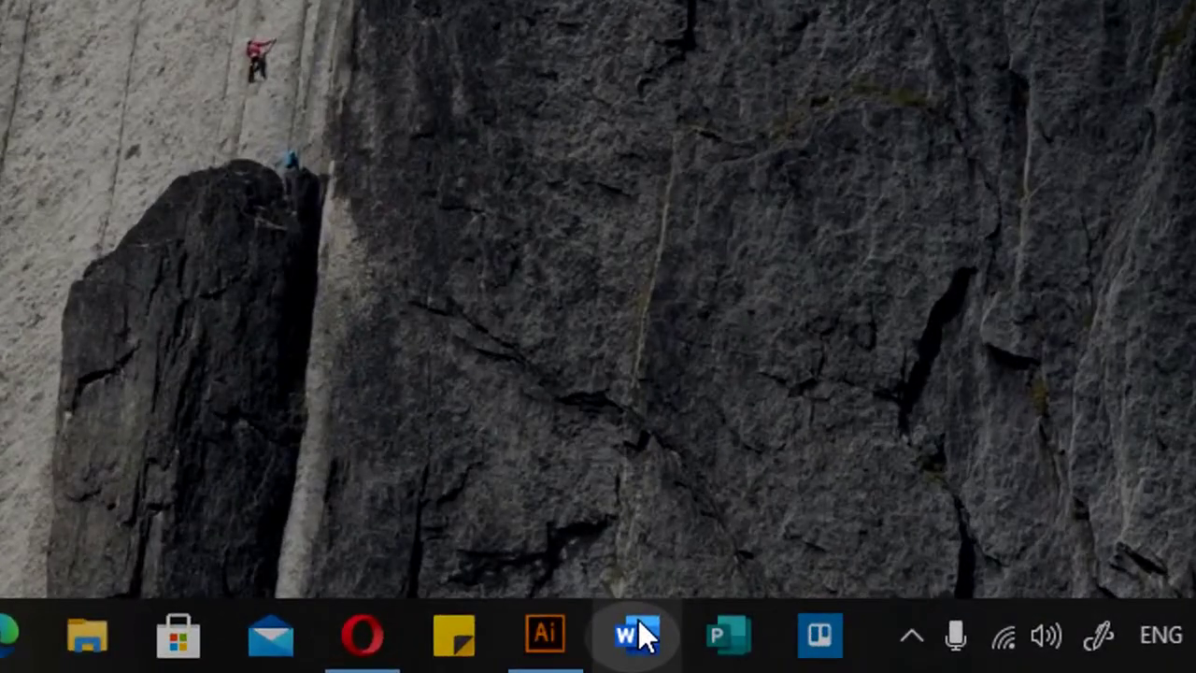
Launch Word from the taskbar and create a Blank document, Document1.
{"action": "left_click", "coordinate": [638, 635]}
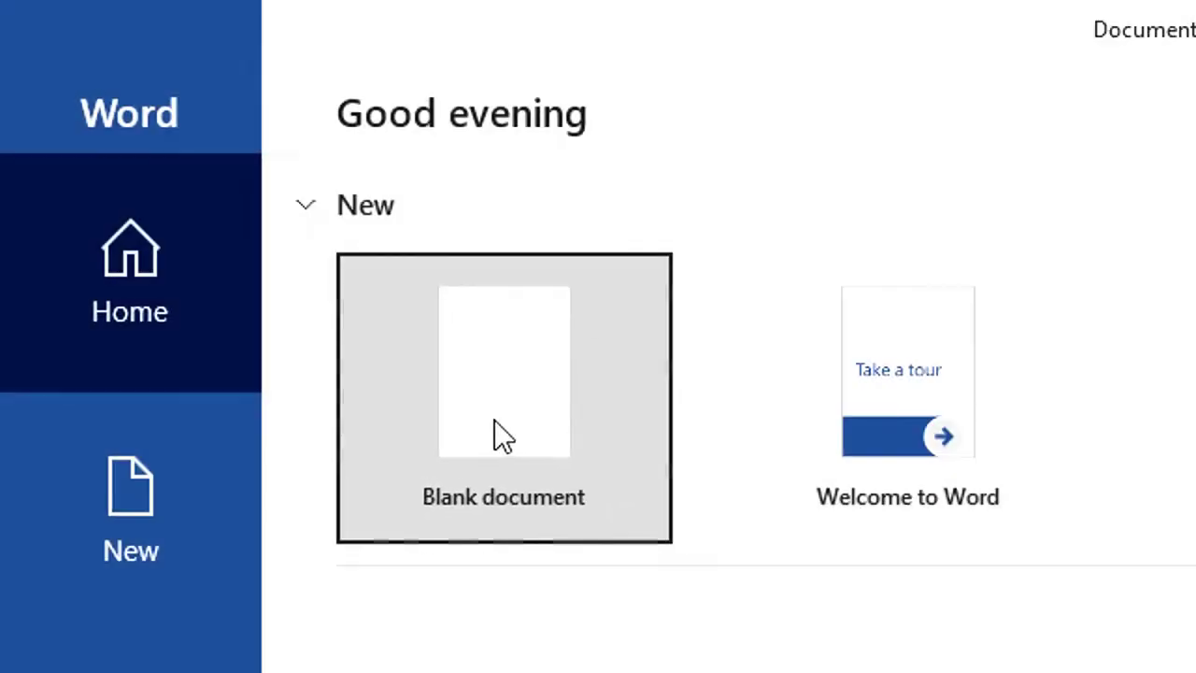
{"action": "left_click", "coordinate": [495, 422]}
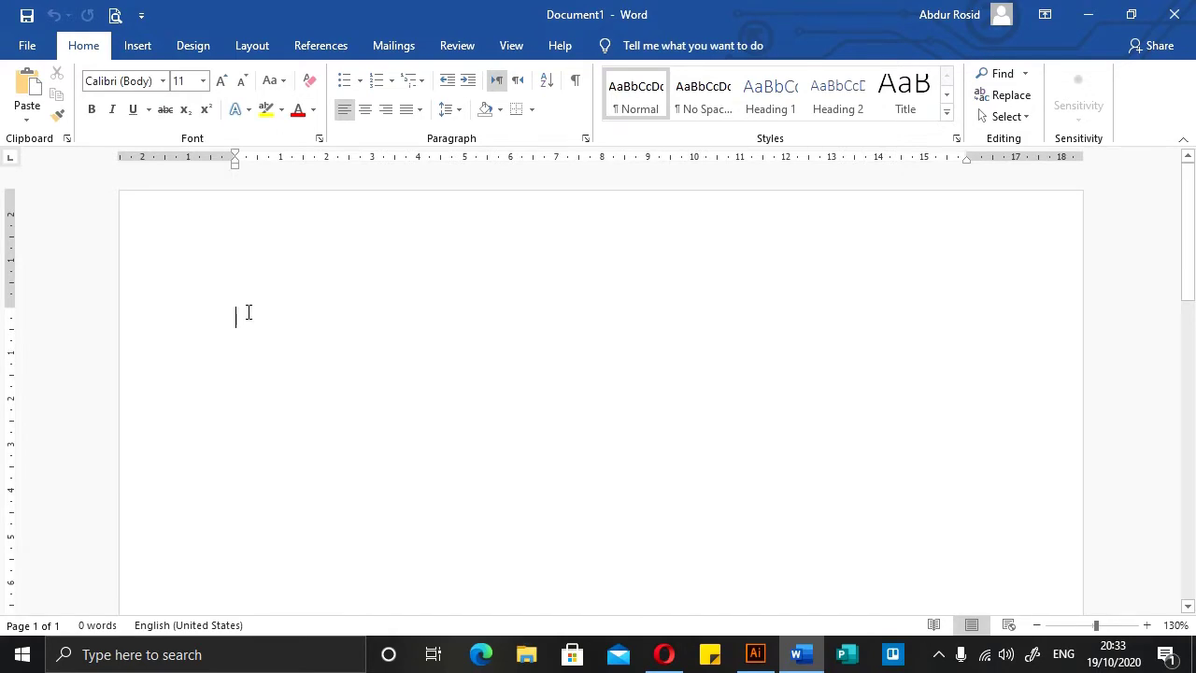
Paste the 'Hukum Menggambar Makhluk Bernyawa' article and scroll back up to its title.
{"action": "key", "text": "ctrl+v"}
{"action": "scroll", "coordinate": [290, 392], "scroll_direction": "up", "scroll_amount": 5}
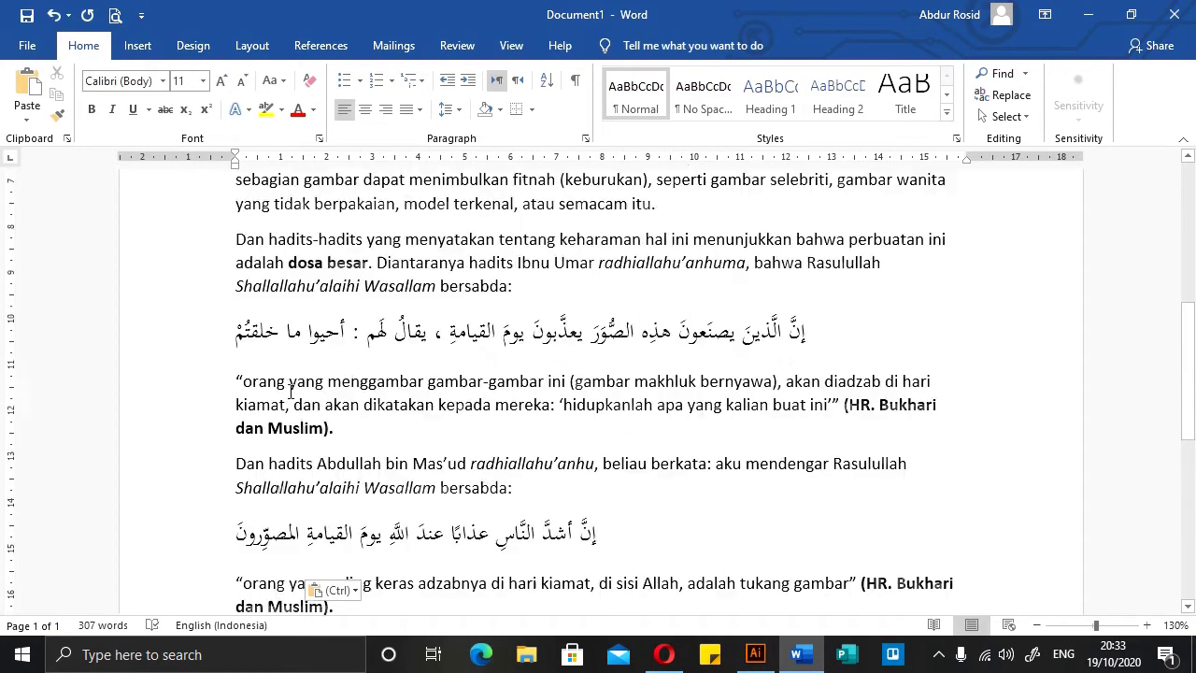
{"action": "scroll", "coordinate": [291, 392], "scroll_direction": "up", "scroll_amount": 5}
{"action": "scroll", "coordinate": [276, 374], "scroll_direction": "up", "scroll_amount": 1}
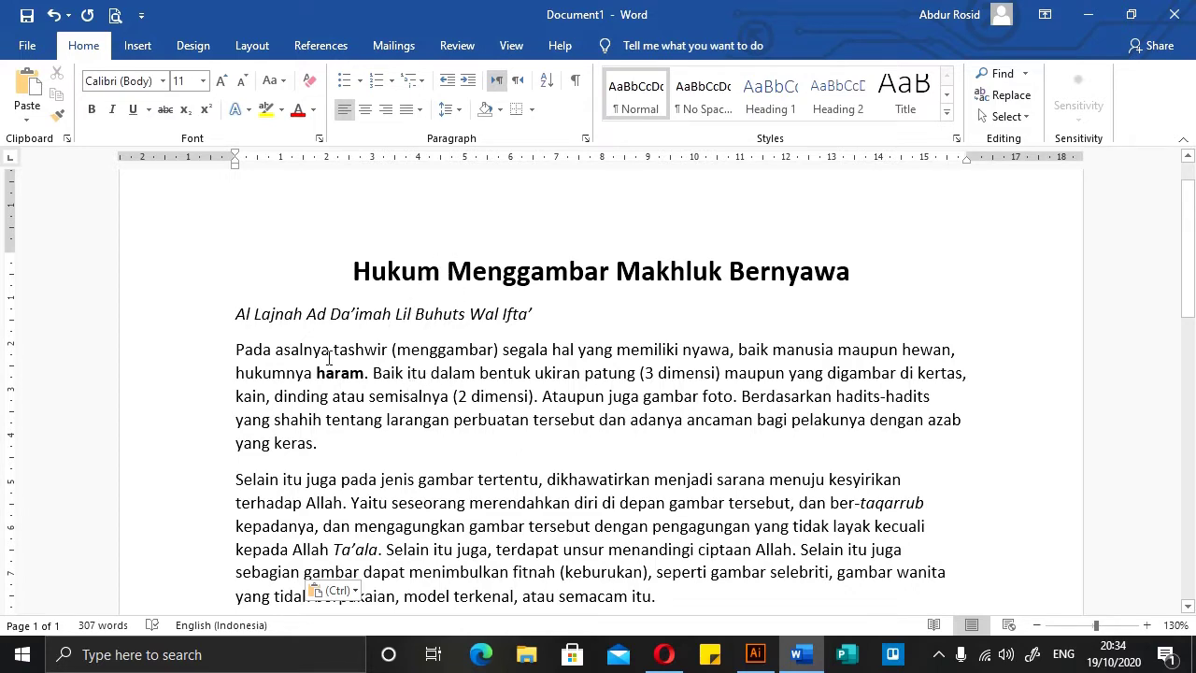
Justify the 'Pada asalnya' paragraph with Ctrl+J.
{"action": "left_click_drag", "start_coordinate": [236, 346], "coordinate": [334, 443]}
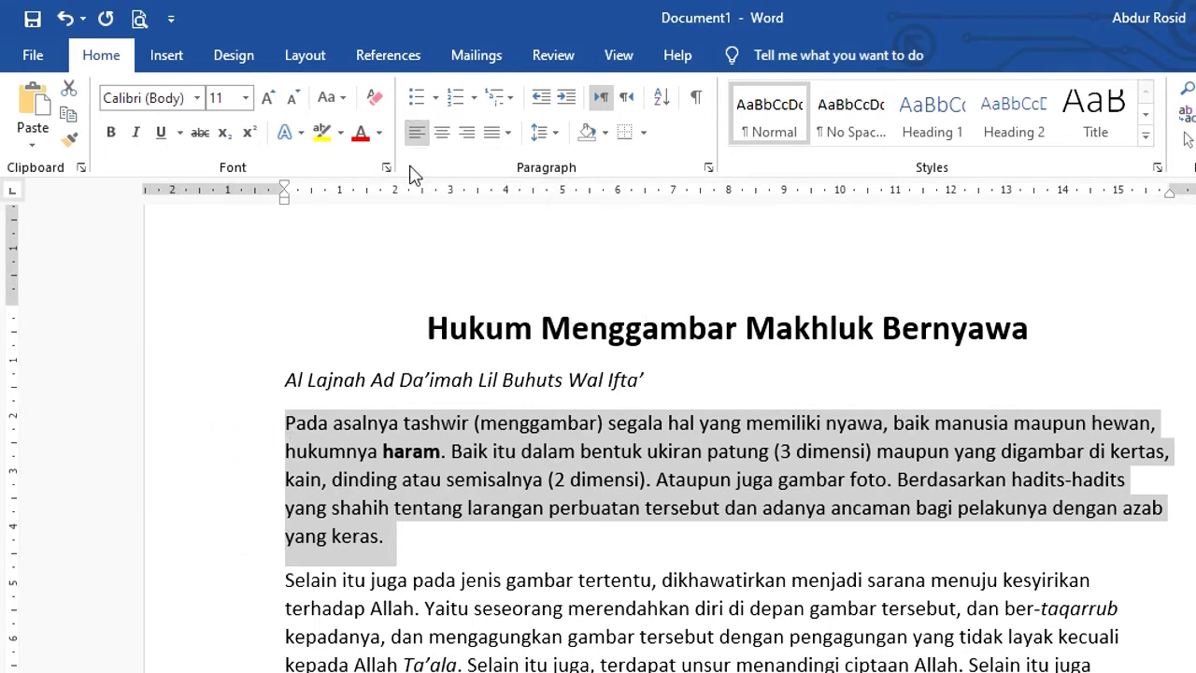
{"action": "key", "text": "ctrl+j"}
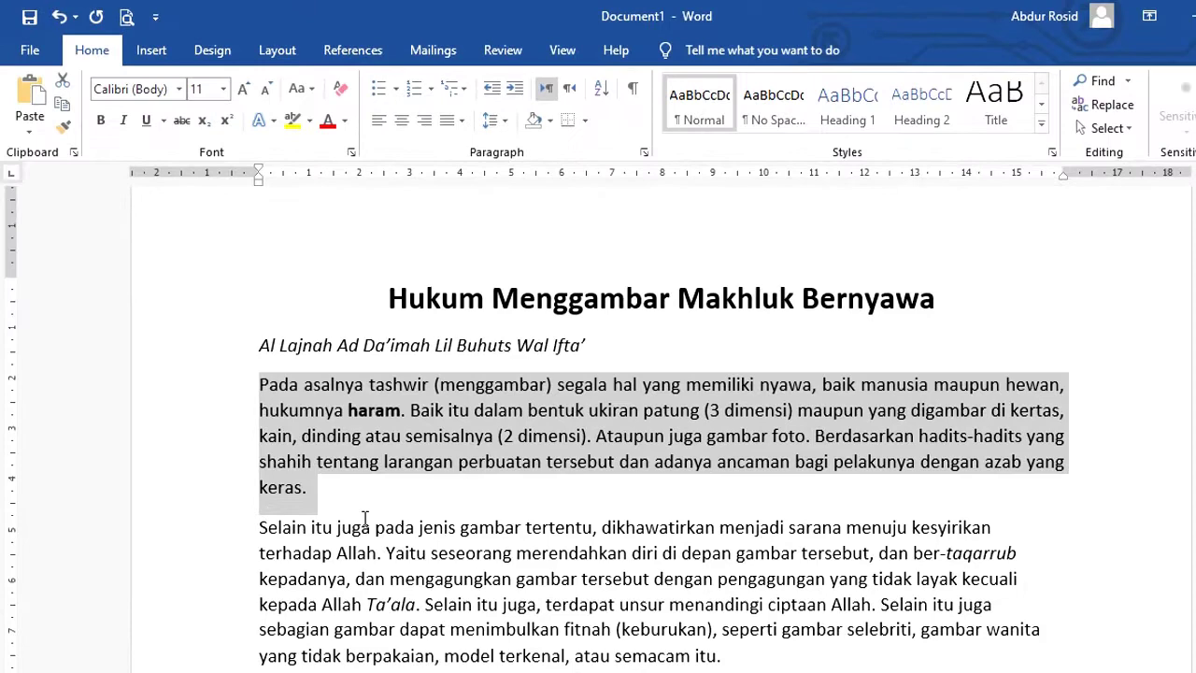
Center the 'Selain itu juga' paragraph with the Paragraph group's Center button.
{"action": "left_click", "coordinate": [364, 518]}
{"action": "scroll", "coordinate": [365, 519], "scroll_direction": "down", "scroll_amount": 2}
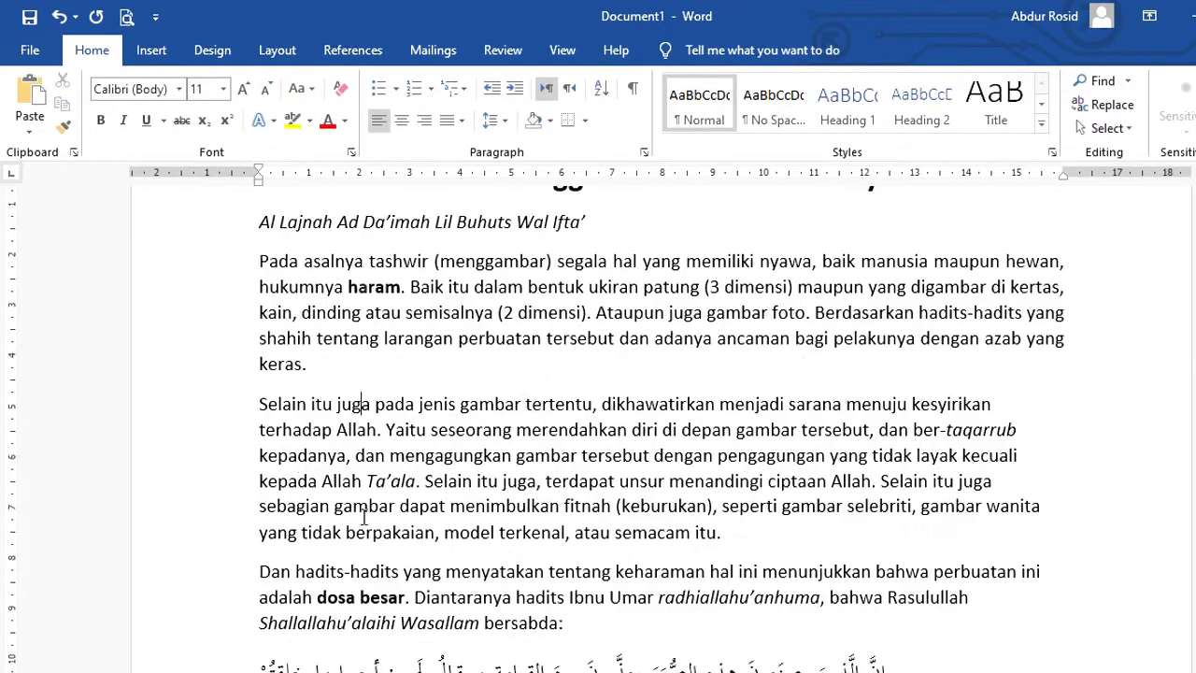
{"action": "mouse_move", "coordinate": [261, 404]}
{"action": "left_mouse_down"}
{"action": "mouse_move", "coordinate": [680, 503]}
{"action": "mouse_move", "coordinate": [736, 532]}
{"action": "left_mouse_up"}
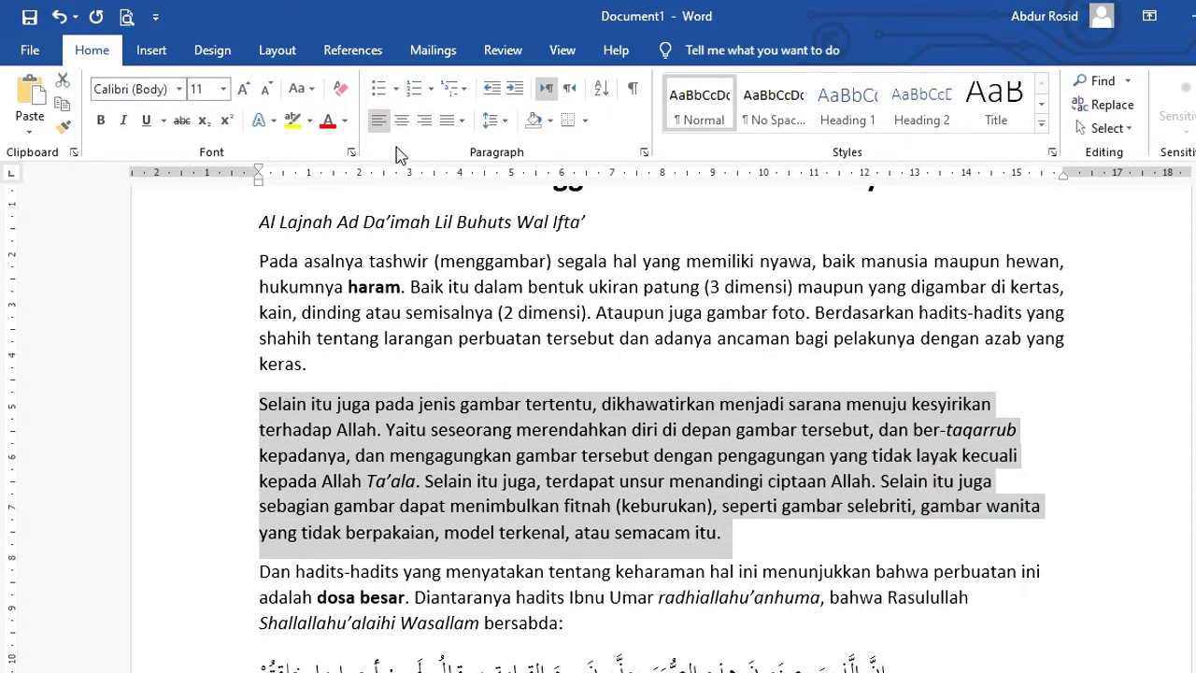
{"action": "left_click", "coordinate": [402, 121]}
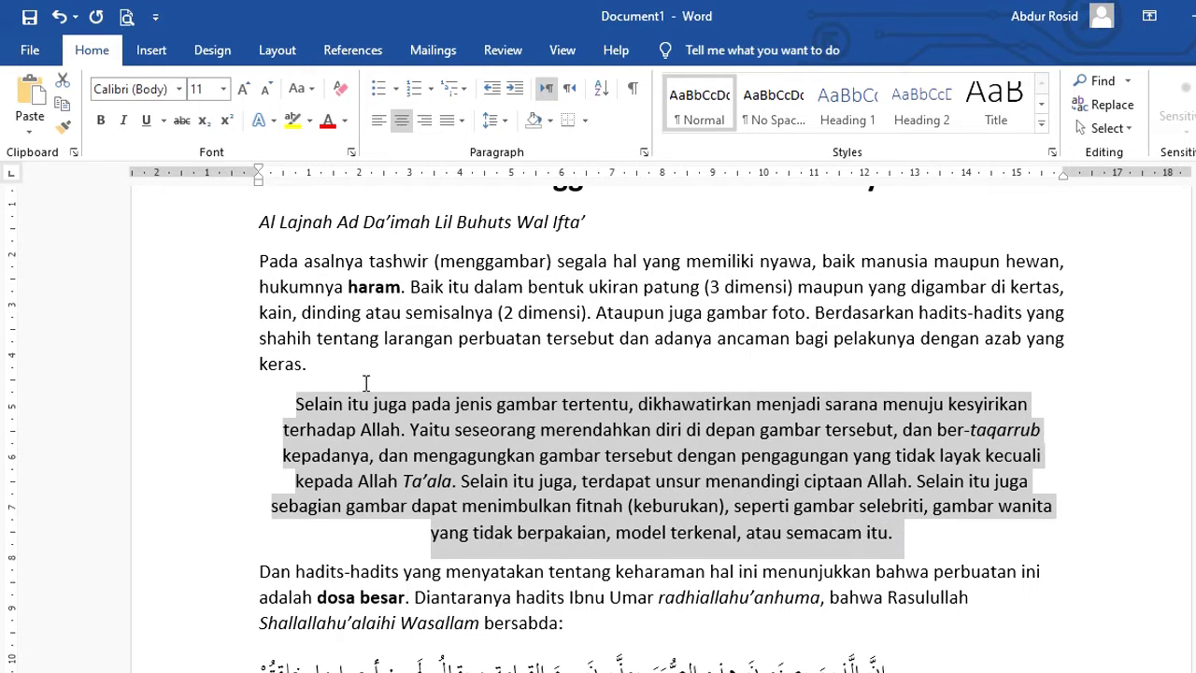
{"action": "left_click", "coordinate": [397, 362]}
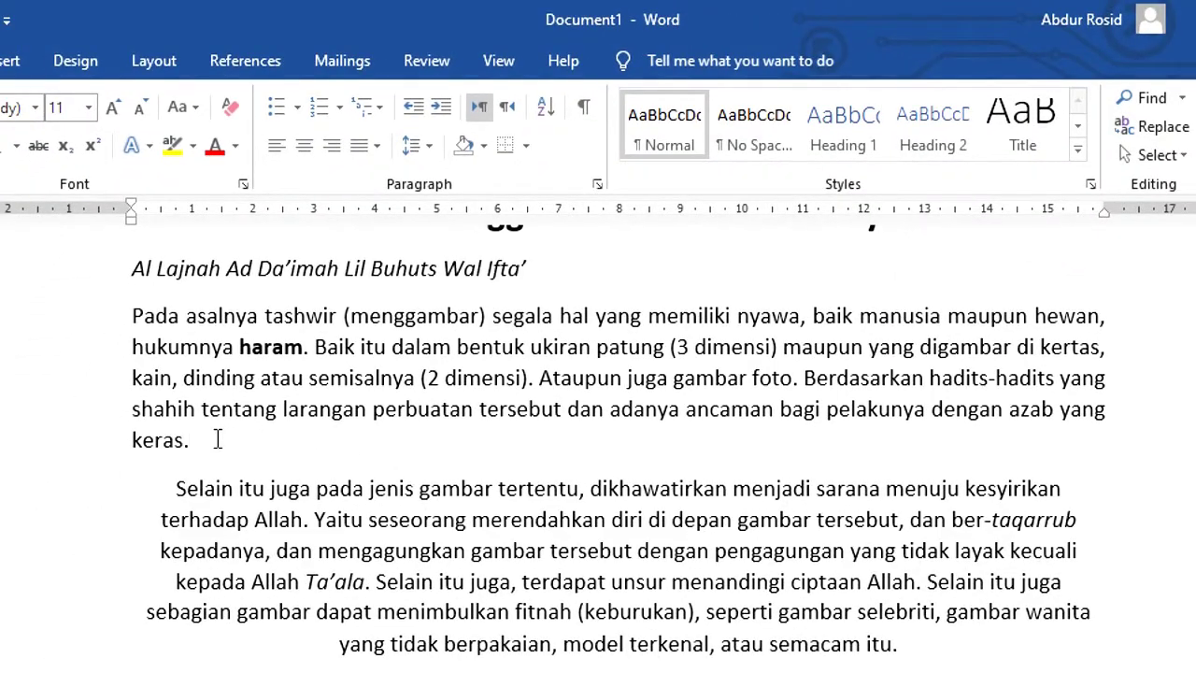
Right-align the 'Pada asalnya' paragraph, then select the paragraphs through 'Dan hadits-hadits'.
{"action": "left_click_drag", "start_coordinate": [217, 439], "coordinate": [132, 308]}
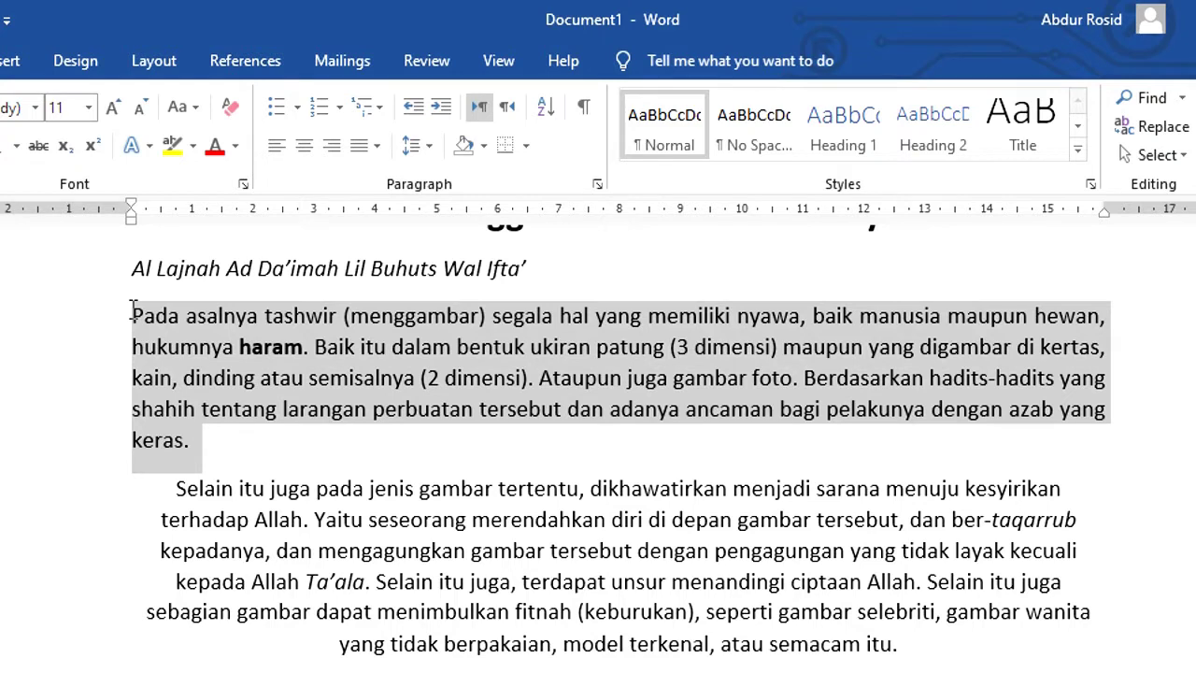
{"action": "left_click", "coordinate": [332, 145]}
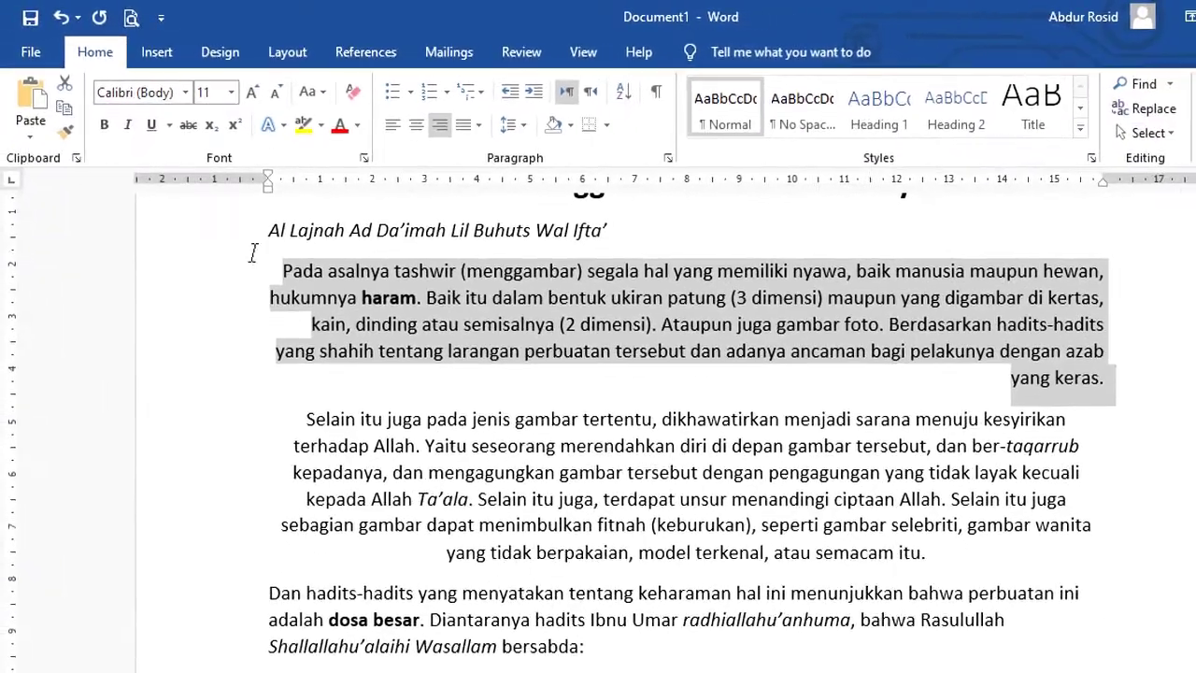
{"action": "mouse_move", "coordinate": [616, 230]}
{"action": "left_mouse_down"}
{"action": "mouse_move", "coordinate": [266, 266]}
{"action": "mouse_move", "coordinate": [596, 646]}
{"action": "left_mouse_up"}
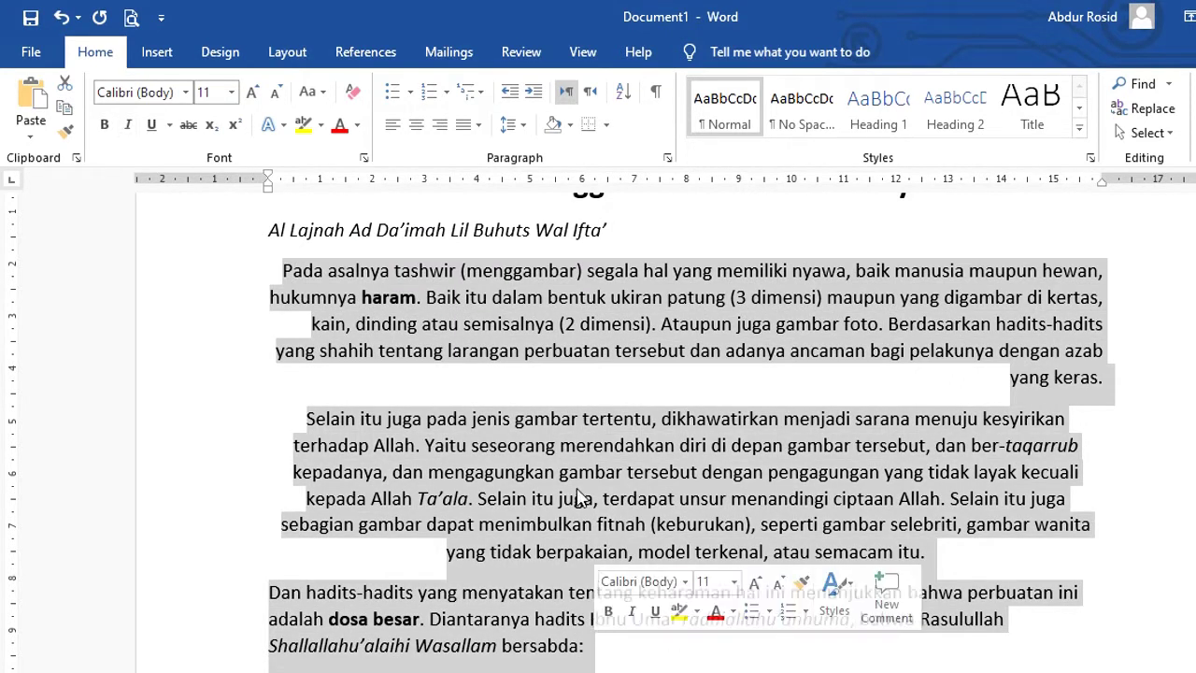
Apply Justify from the alignment dropdown to the 'Pada asalnya' through 'Dan hadits-hadits' paragraphs.
{"action": "left_click", "coordinate": [468, 126]}
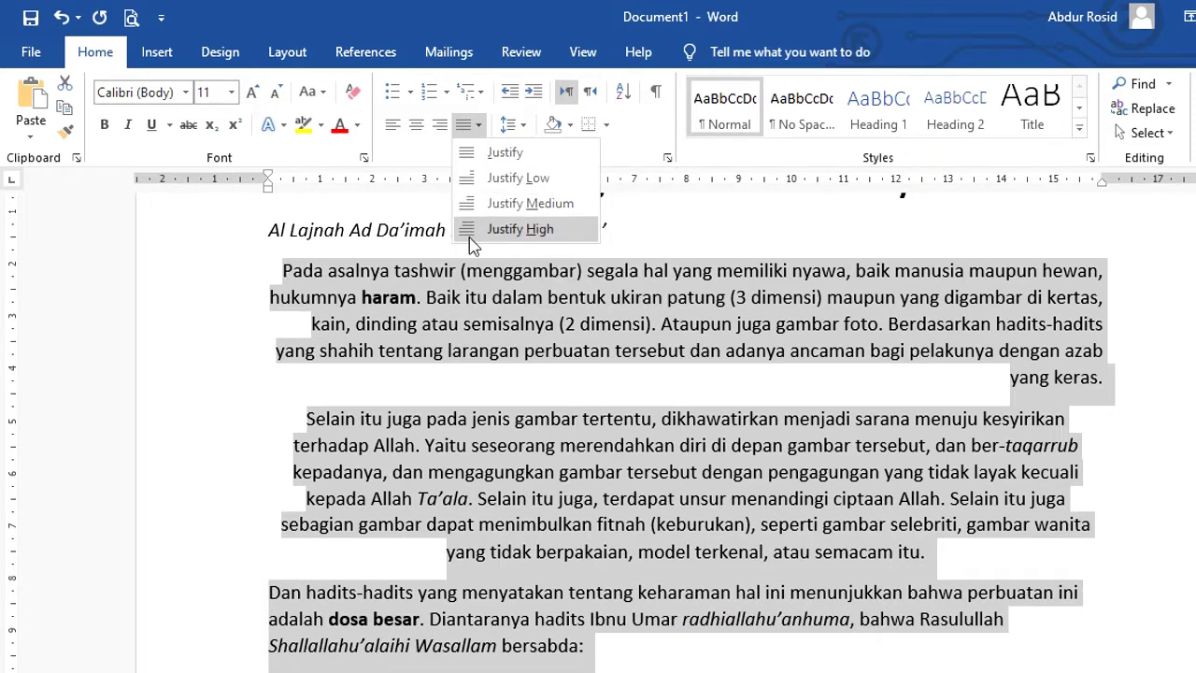
{"action": "left_click", "coordinate": [484, 156]}
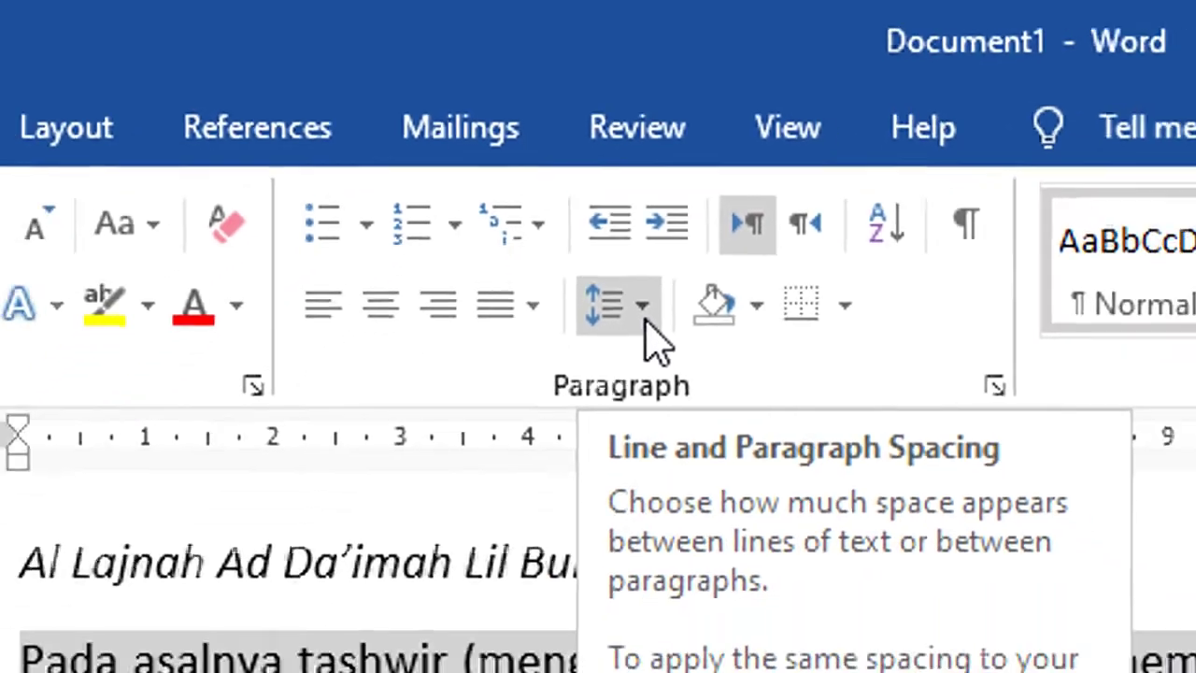
Give the 'Pada asalnya' paragraph 1,15 line spacing.
{"action": "left_click", "coordinate": [694, 416]}
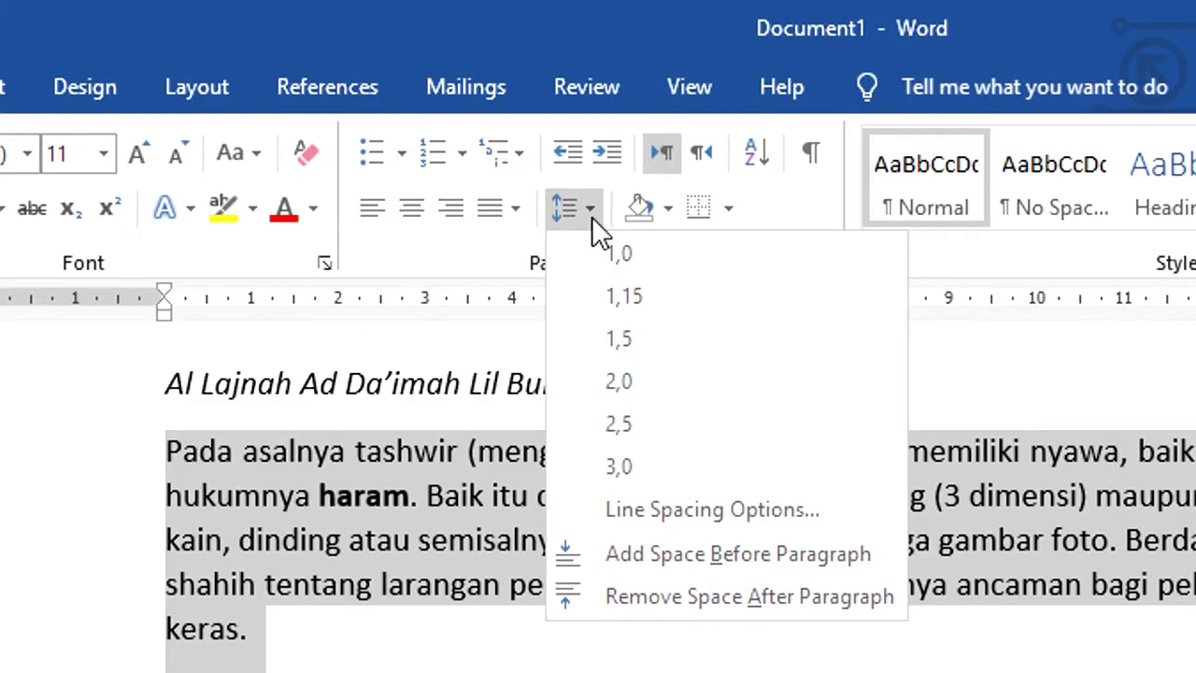
{"action": "left_click", "coordinate": [314, 634]}
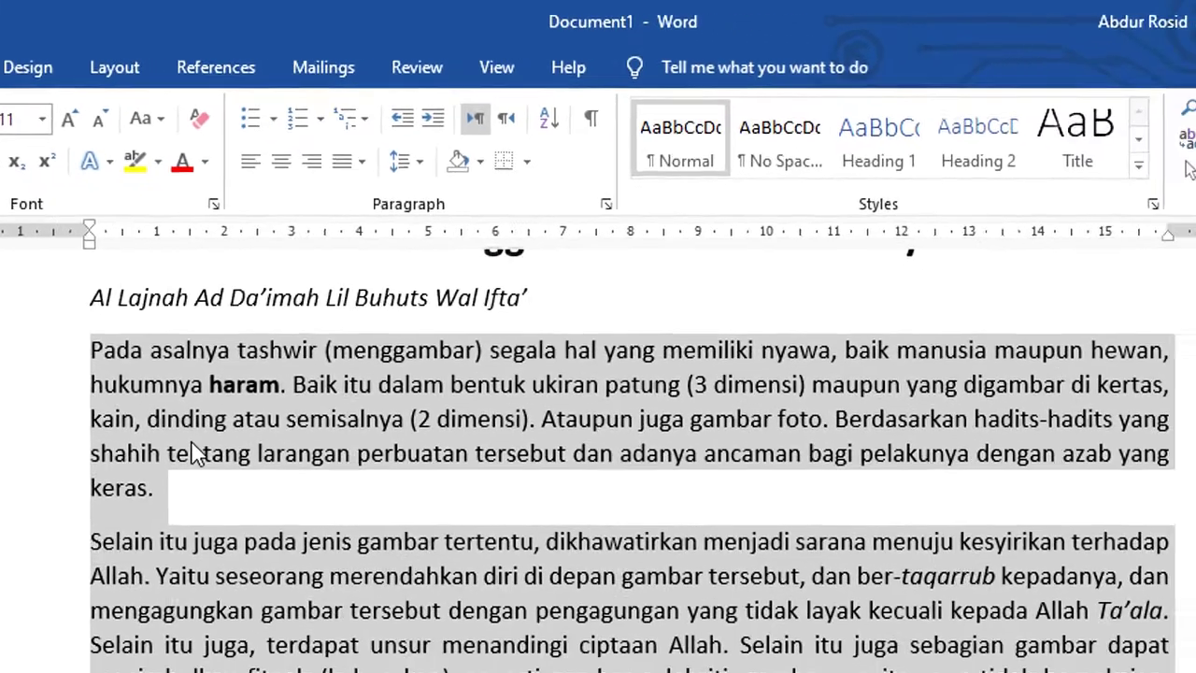
{"action": "left_click", "coordinate": [162, 447]}
{"action": "left_click_drag", "start_coordinate": [161, 447], "coordinate": [254, 639]}
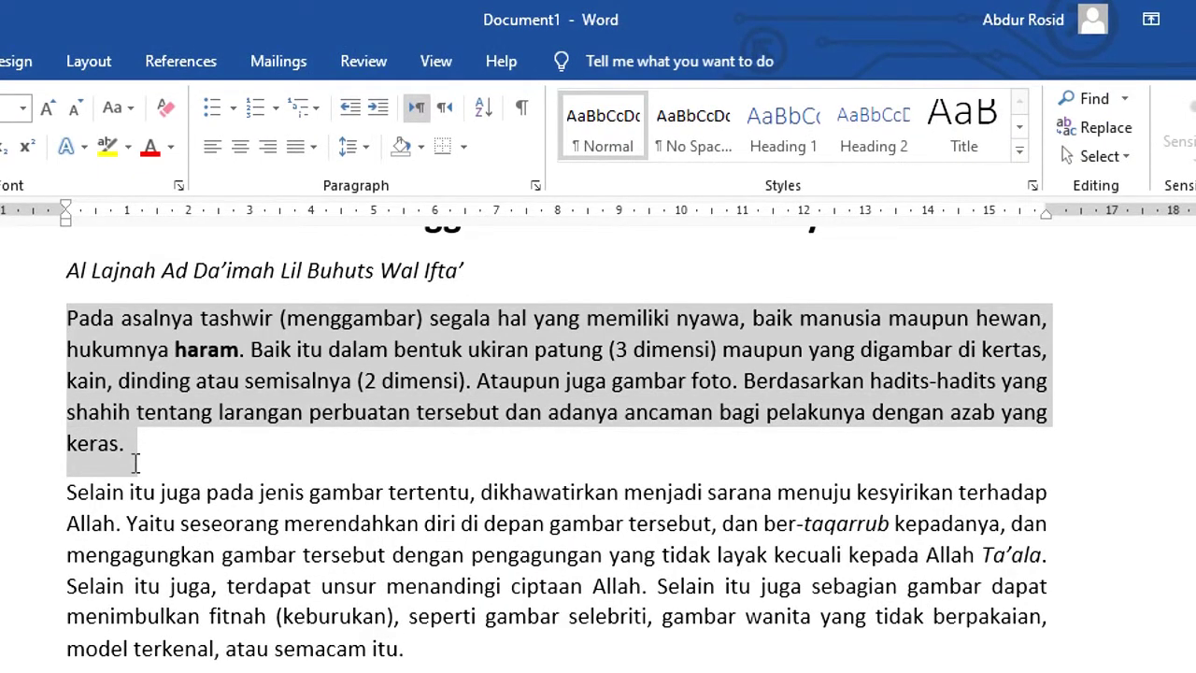
{"action": "left_click", "coordinate": [367, 148]}
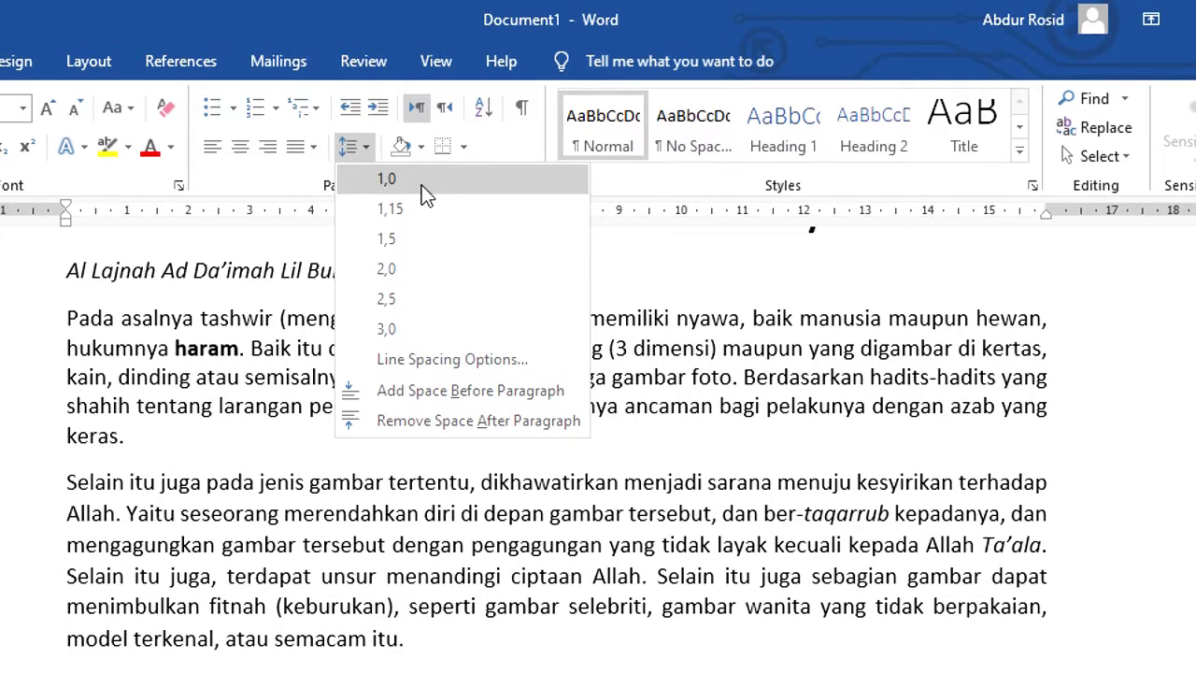
{"action": "left_click", "coordinate": [507, 216]}
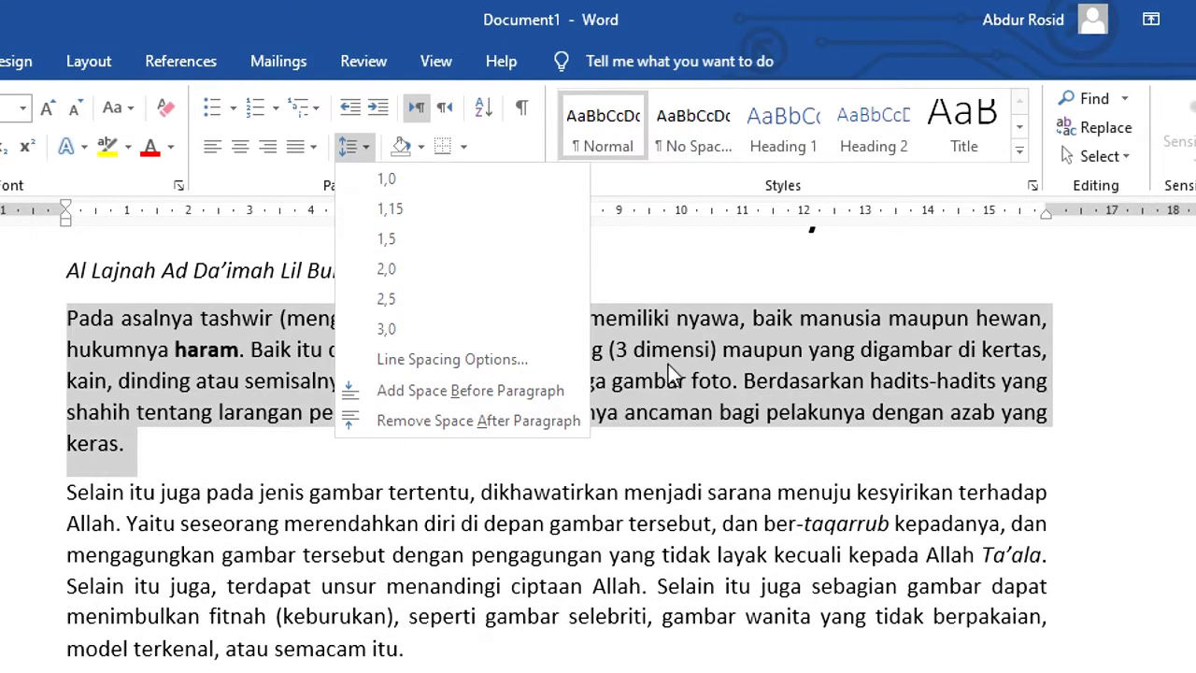
{"action": "left_click", "coordinate": [263, 425]}
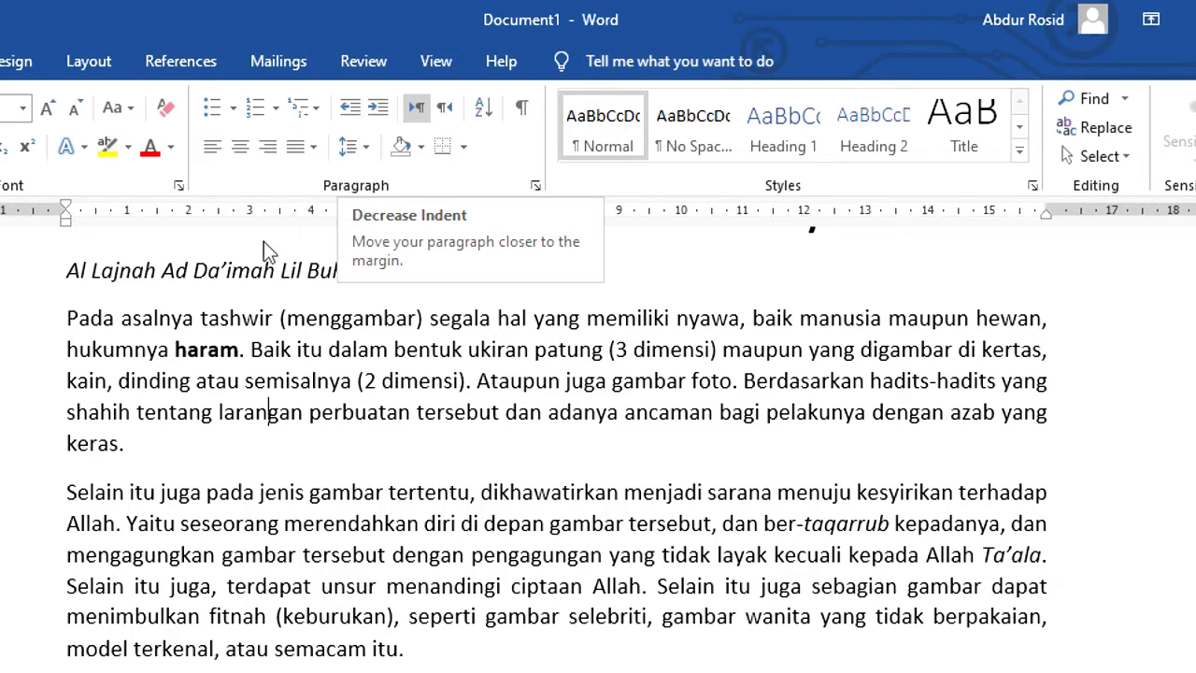
Select the entire 'Pada asalnya' paragraph.
{"action": "mouse_move", "coordinate": [149, 443]}
{"action": "left_mouse_down"}
{"action": "mouse_move", "coordinate": [99, 392]}
{"action": "mouse_move", "coordinate": [71, 318]}
{"action": "left_mouse_up"}
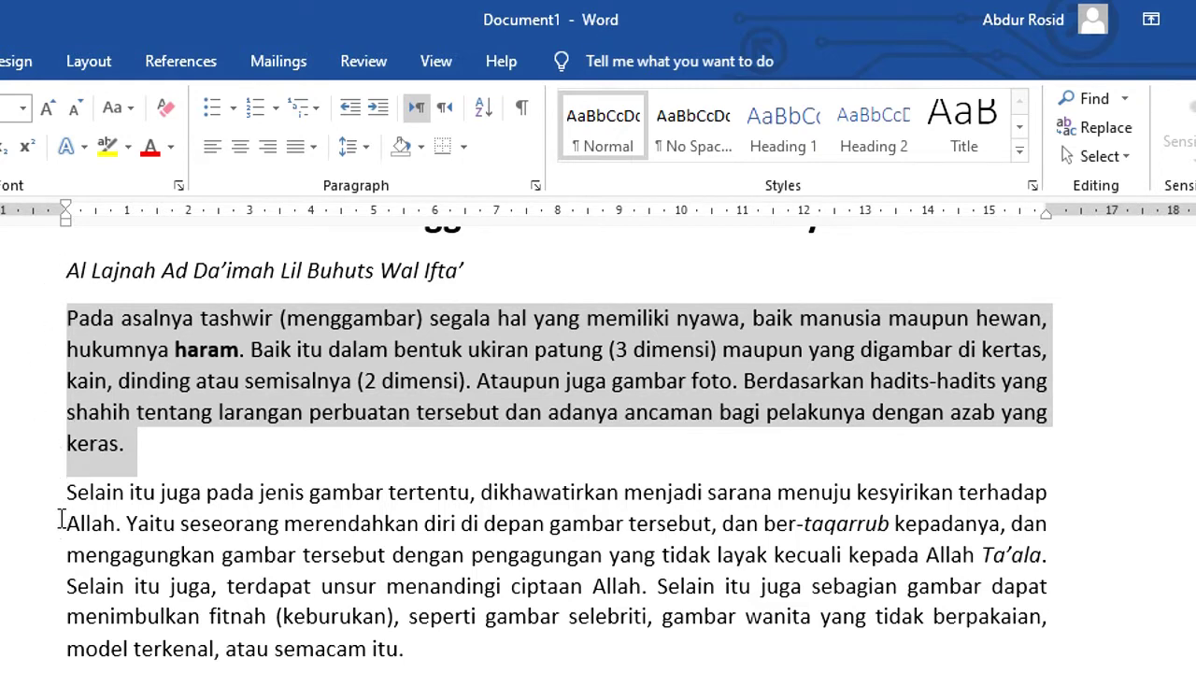
{"action": "left_click", "coordinate": [182, 463]}
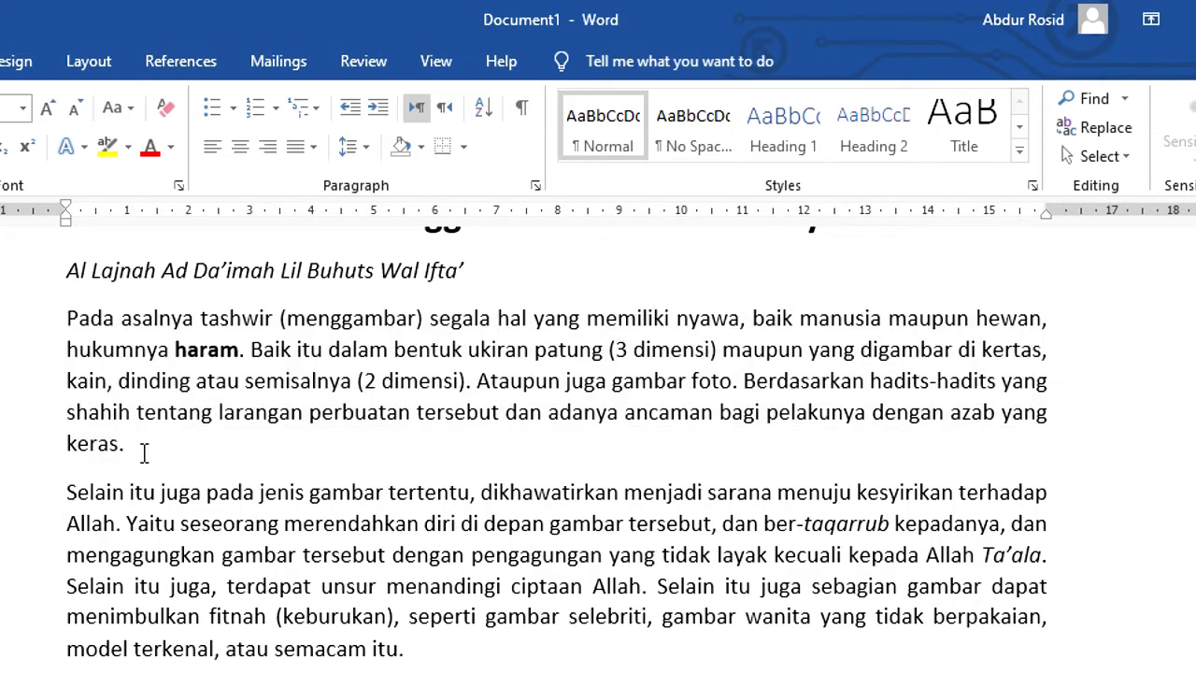
{"action": "left_click_drag", "start_coordinate": [127, 445], "coordinate": [75, 322]}
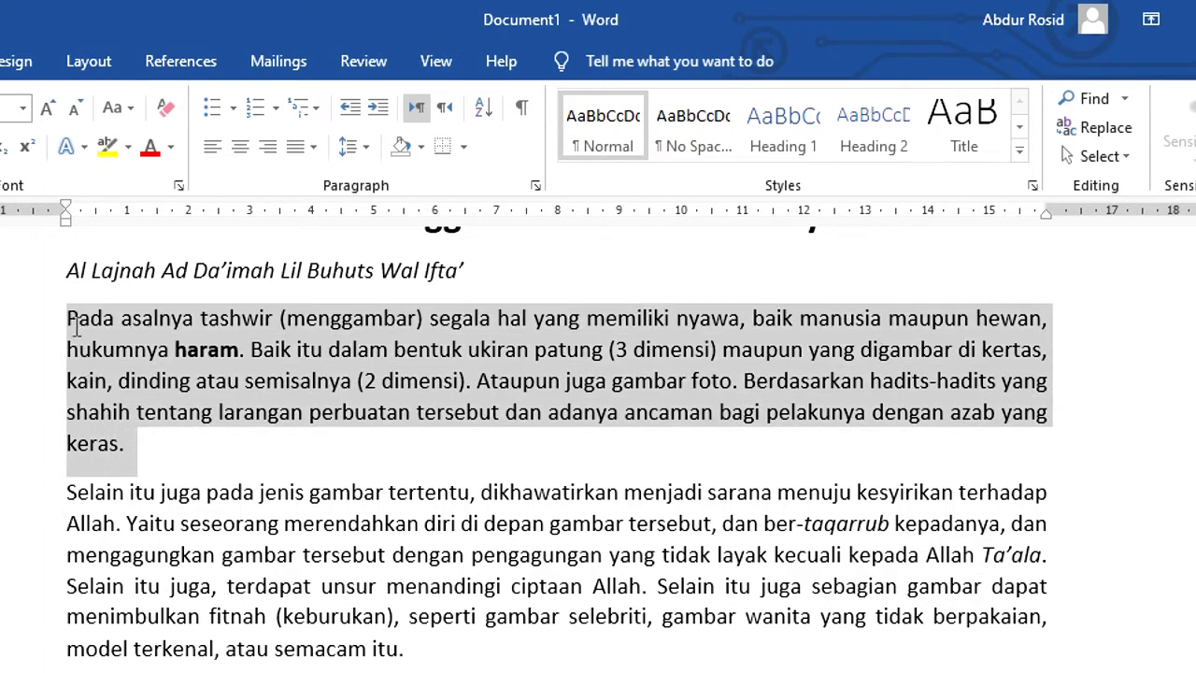
{"action": "left_click", "coordinate": [151, 469]}
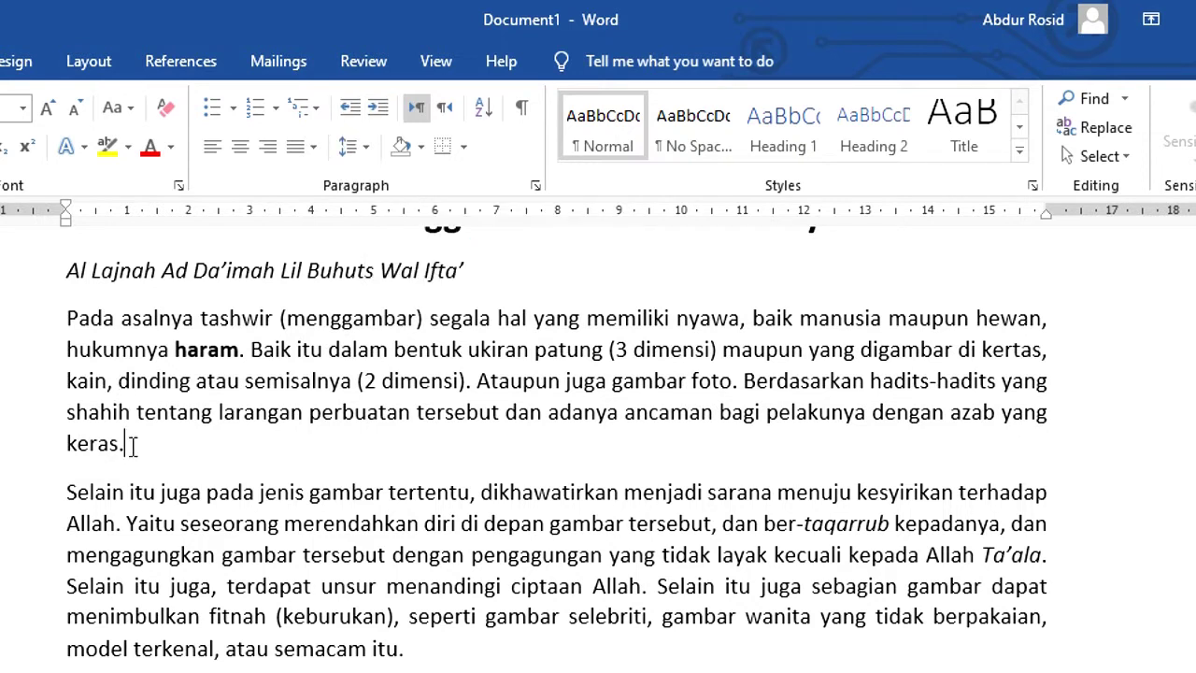
{"action": "left_click_drag", "start_coordinate": [126, 443], "coordinate": [71, 314]}
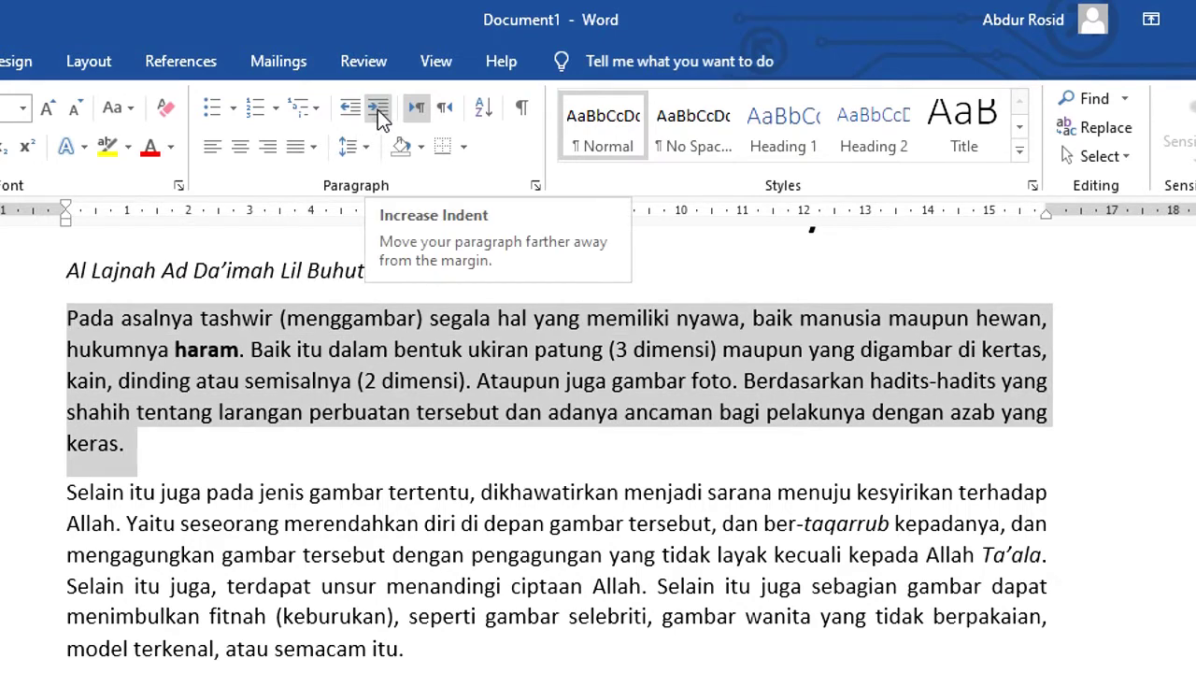
Indent the paragraph in and back out, leaving it at the left margin.
{"action": "left_click", "coordinate": [378, 109]}
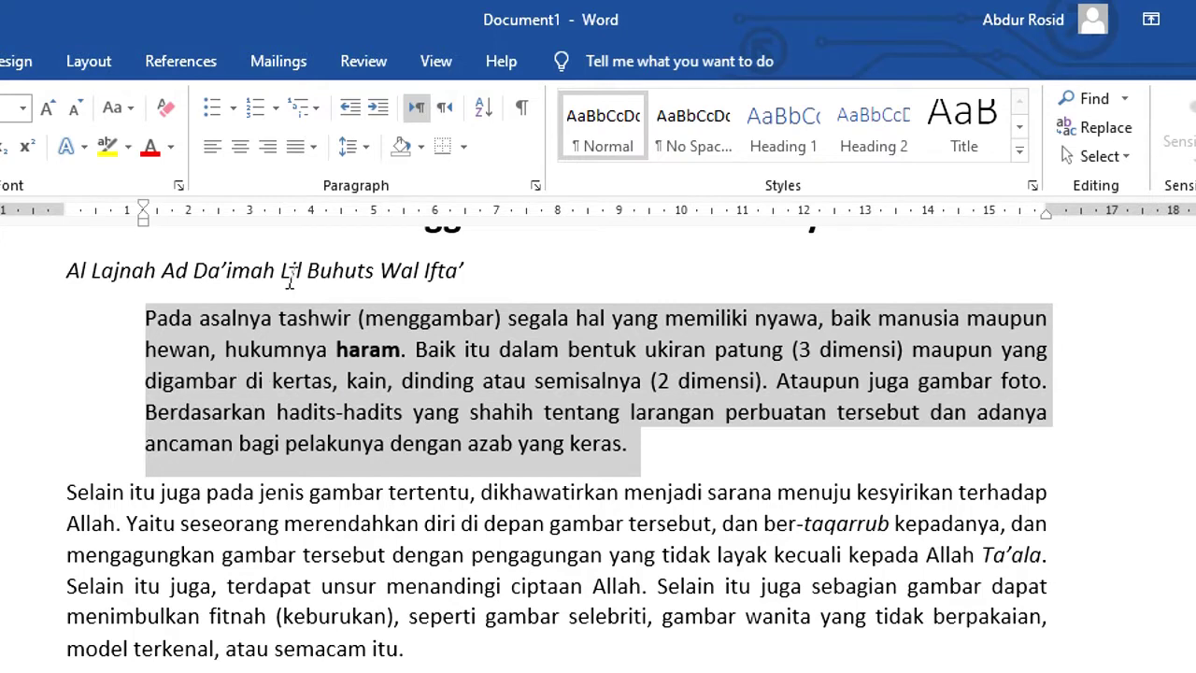
{"action": "left_click", "coordinate": [375, 110]}
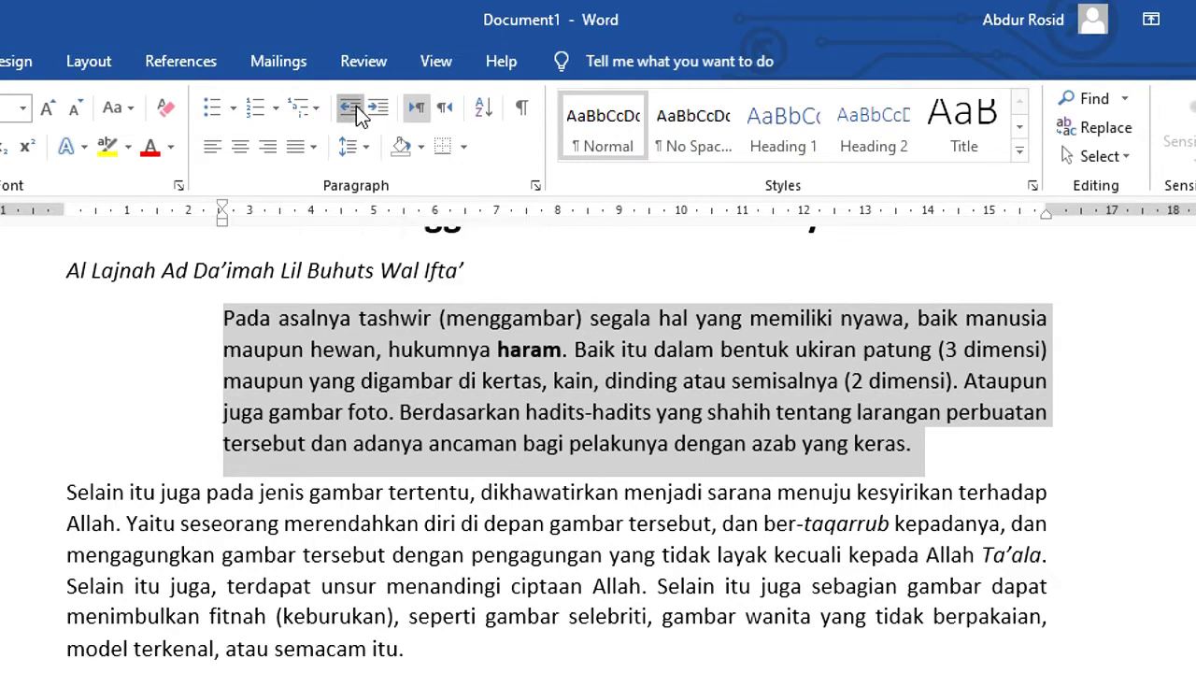
{"action": "left_click", "coordinate": [359, 112]}
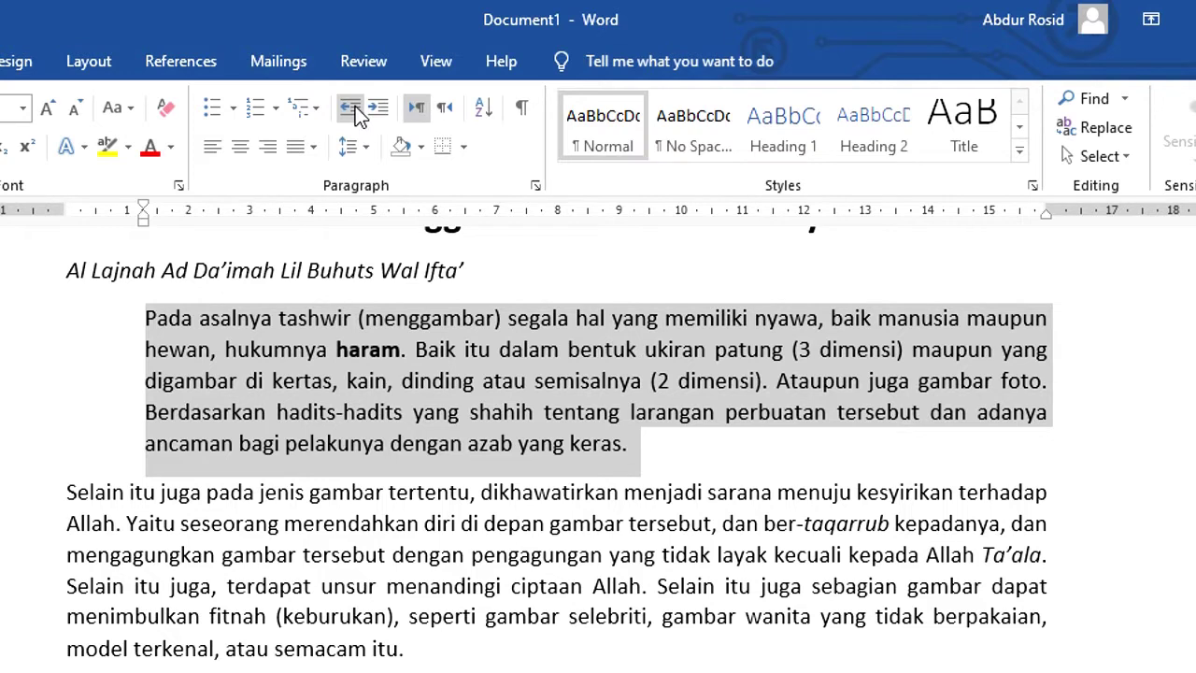
{"action": "left_click", "coordinate": [358, 113]}
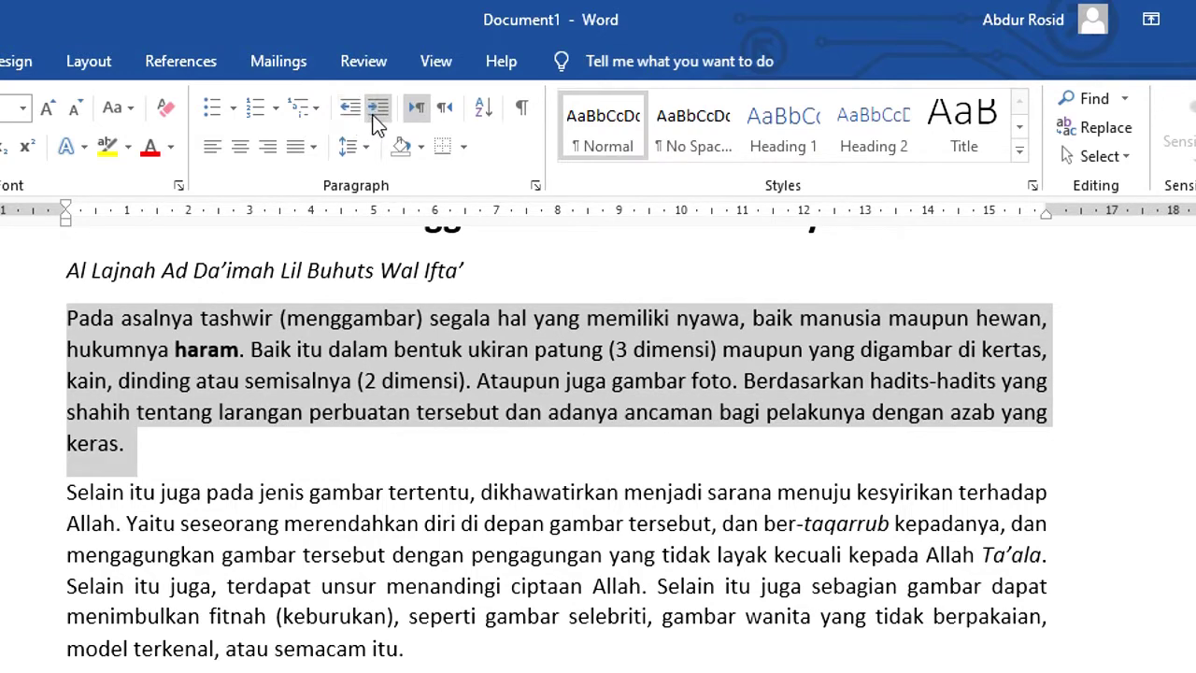
{"action": "left_click", "coordinate": [379, 107]}
{"action": "left_click", "coordinate": [351, 110]}
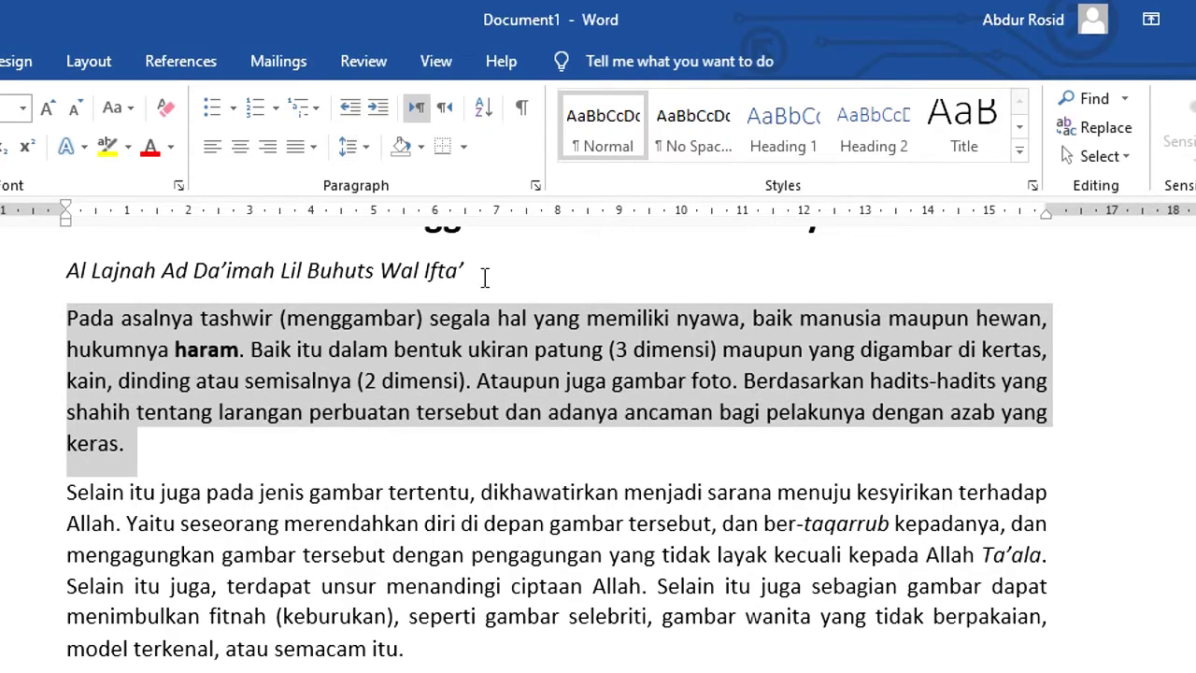
{"action": "left_click", "coordinate": [334, 423]}
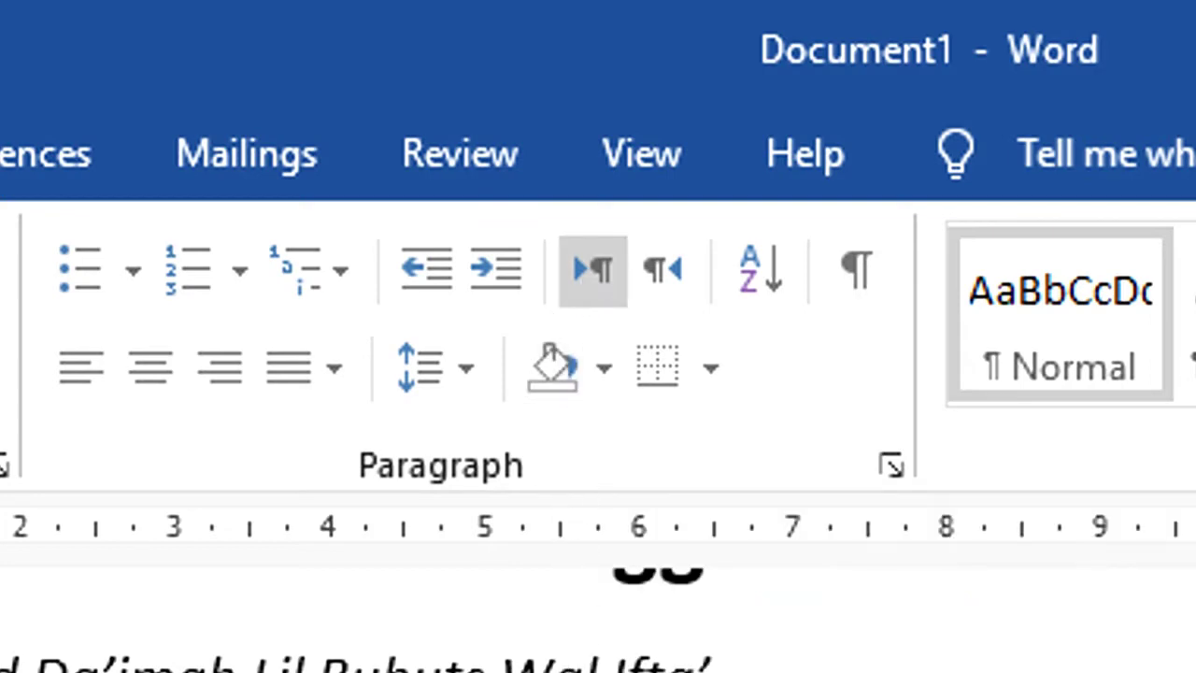
{"action": "scroll", "coordinate": [598, 616], "scroll_direction": "down", "scroll_amount": 3}
{"action": "scroll", "coordinate": [598, 617], "scroll_direction": "up", "scroll_amount": 3}
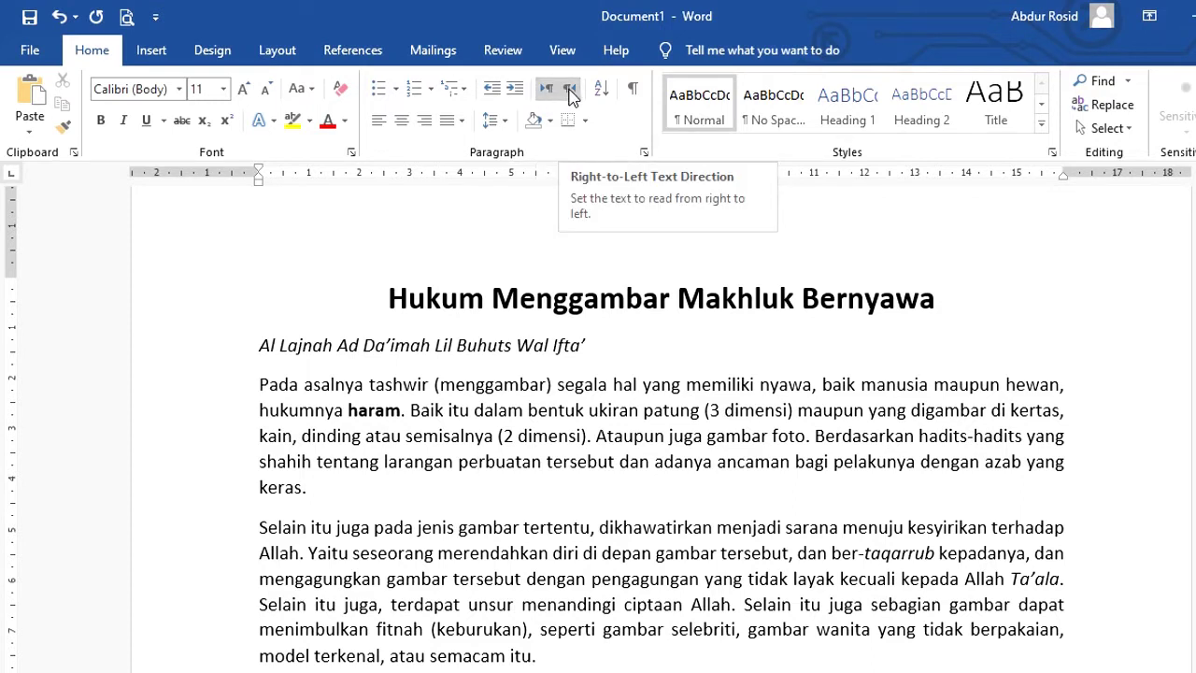
{"action": "scroll", "coordinate": [412, 453], "scroll_direction": "down", "scroll_amount": 3}
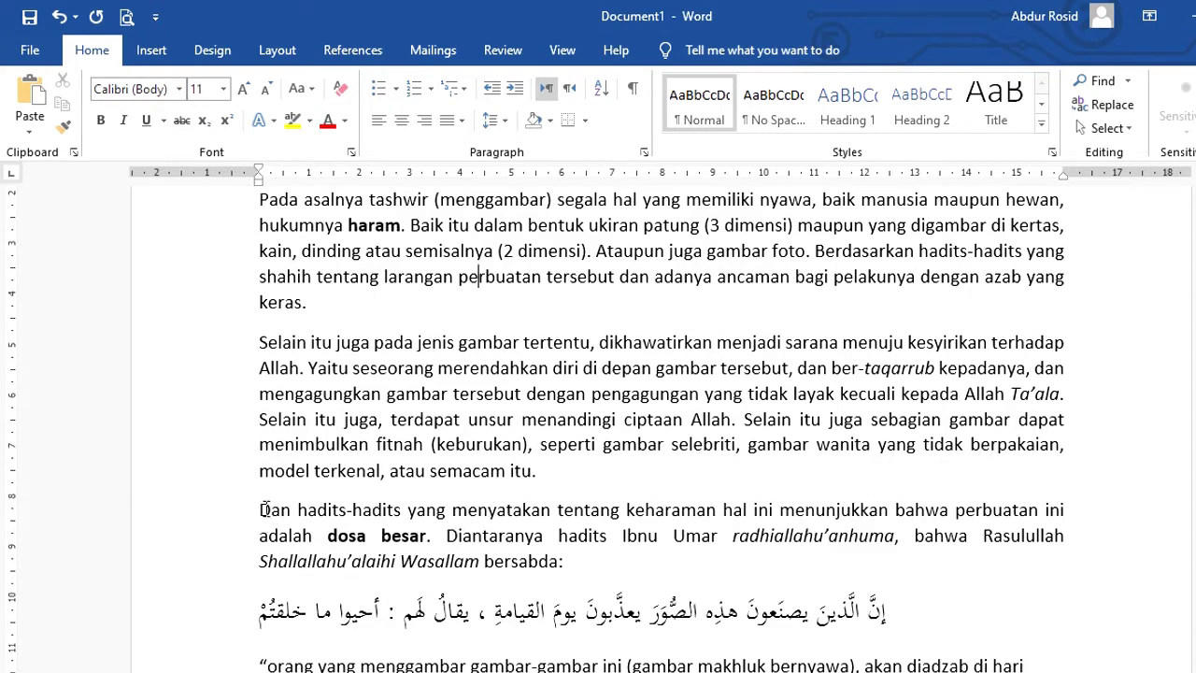
Align the Arabic hadith line under 'Dan hadits-hadits' flush right, reading right-to-left.
{"action": "left_click_drag", "start_coordinate": [259, 510], "coordinate": [561, 561]}
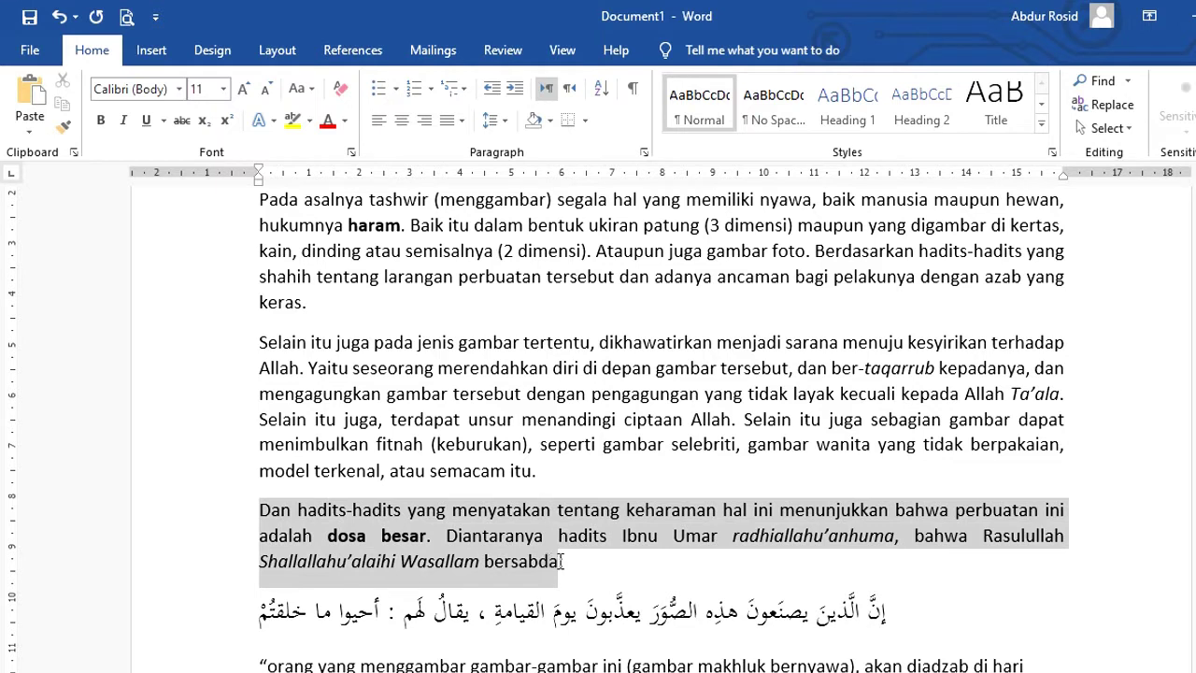
{"action": "left_click_drag", "start_coordinate": [886, 612], "coordinate": [259, 628]}
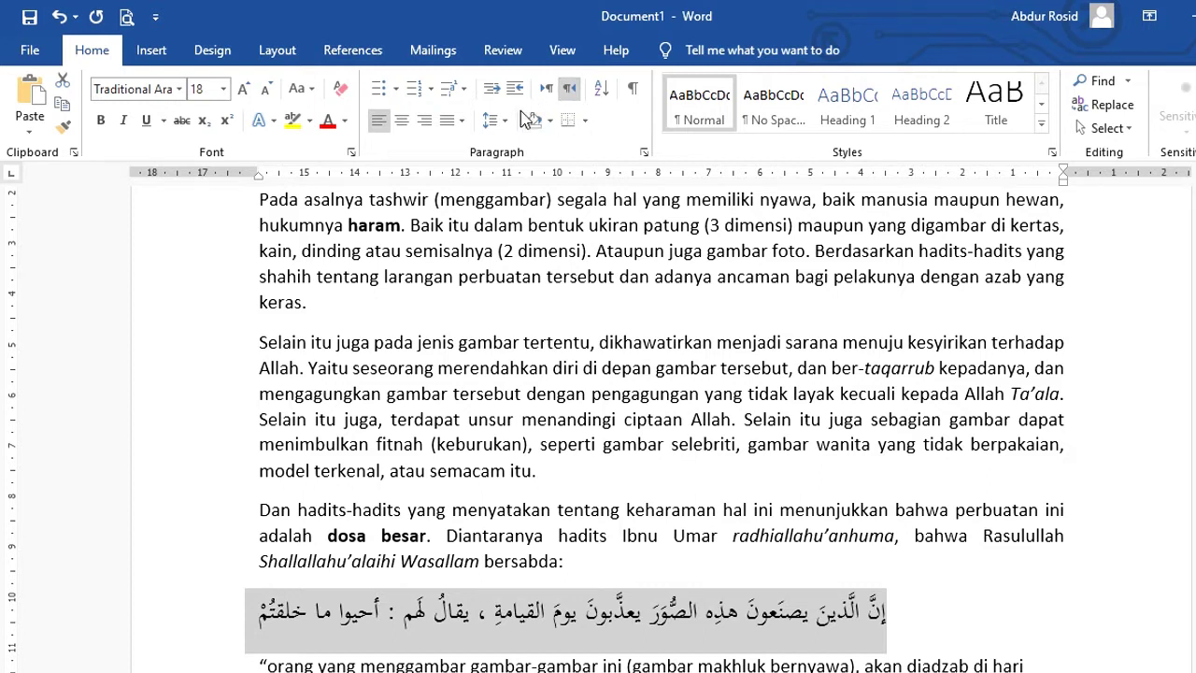
{"action": "left_click", "coordinate": [425, 121]}
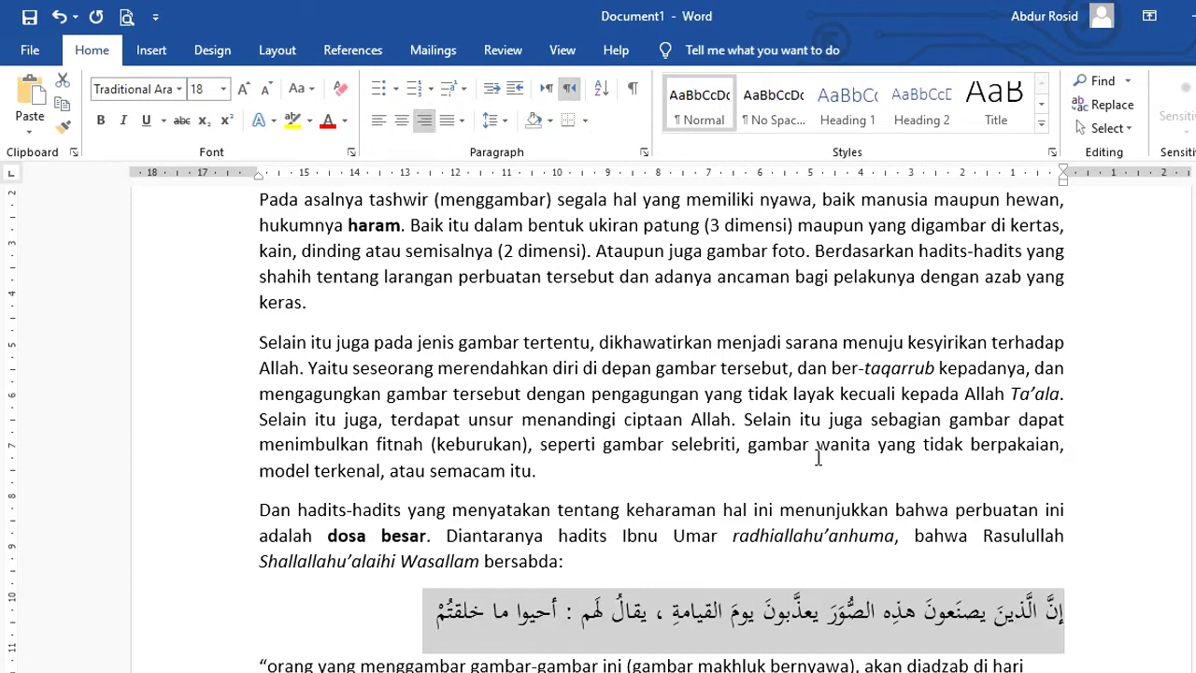
{"action": "left_click", "coordinate": [423, 608]}
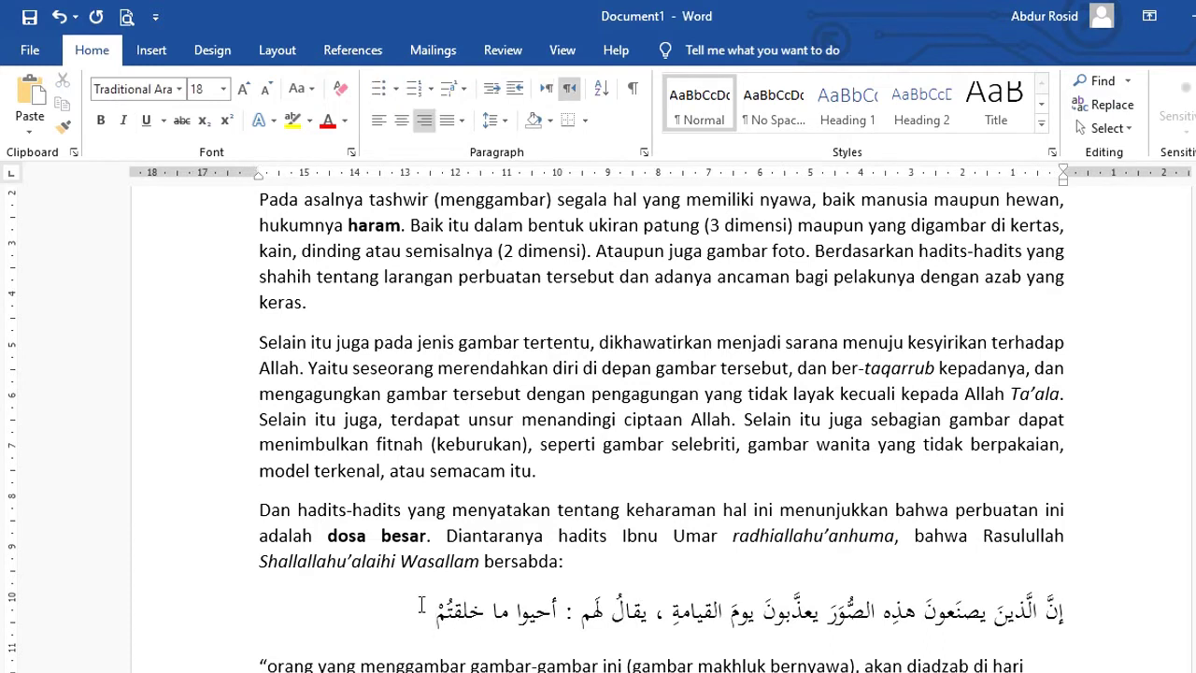
{"action": "left_click", "coordinate": [593, 419]}
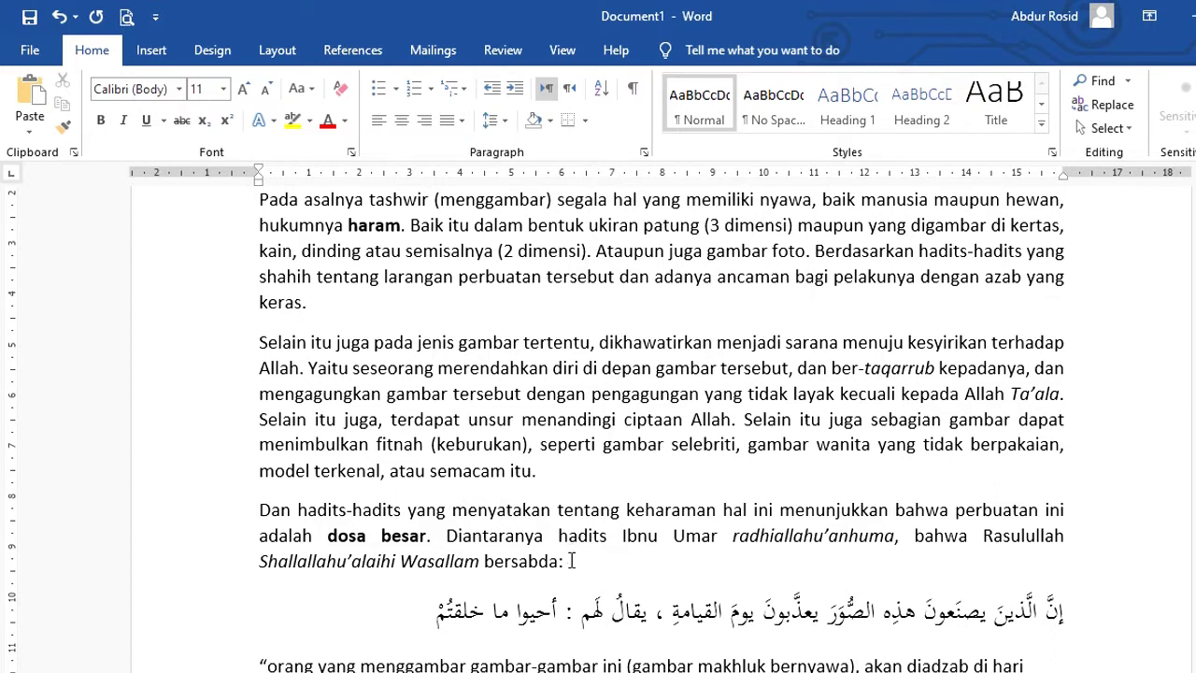
Color the initial letters P, S and D of the three body paragraphs red.
{"action": "scroll", "coordinate": [453, 509], "scroll_direction": "up", "scroll_amount": 3}
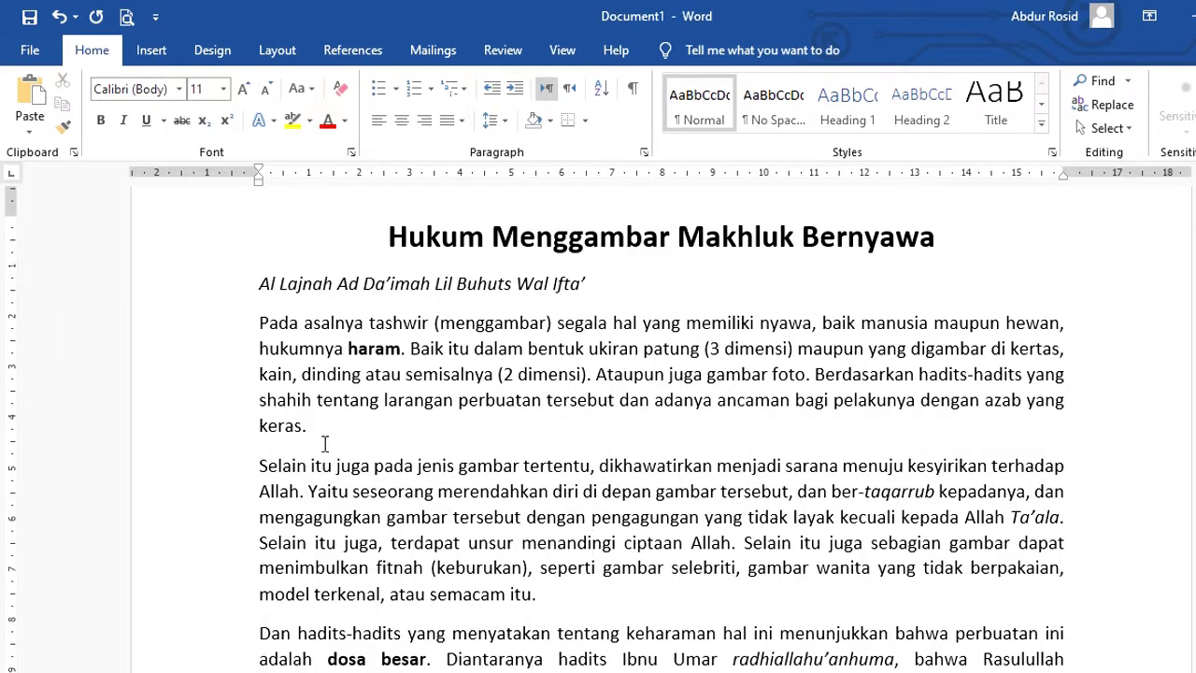
{"action": "left_click_drag", "start_coordinate": [260, 322], "coordinate": [270, 323]}
{"action": "left_click_drag", "start_coordinate": [260, 467], "coordinate": [270, 468]}
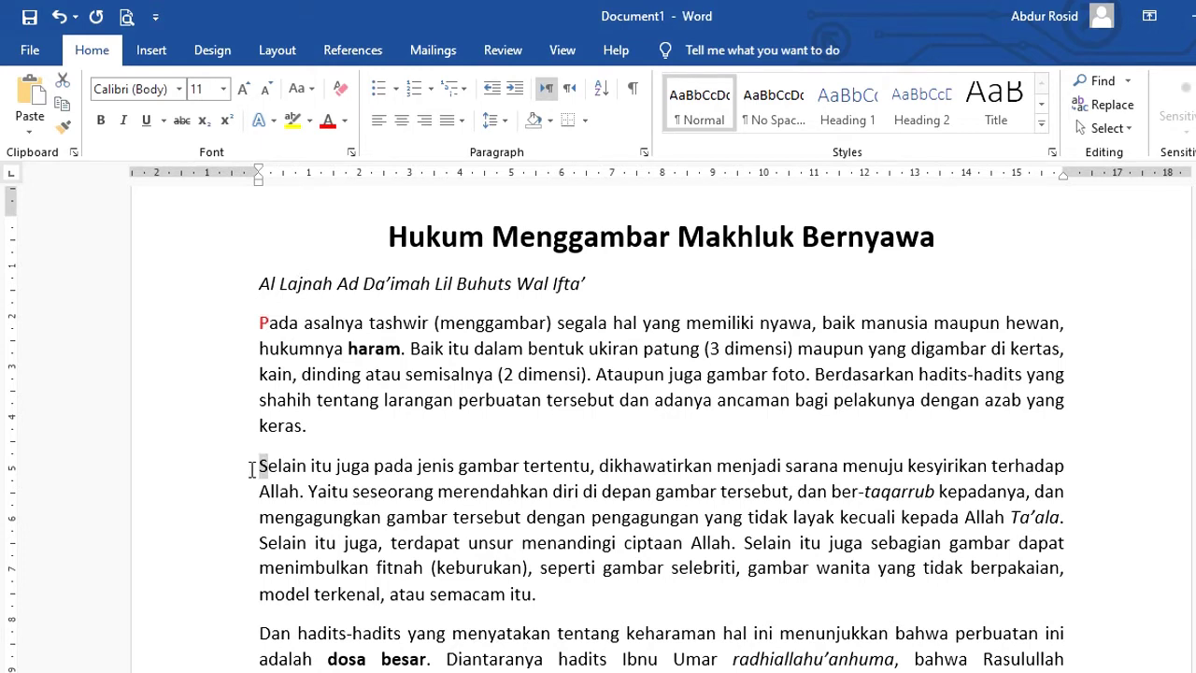
{"action": "left_click", "coordinate": [327, 122]}
{"action": "scroll", "coordinate": [318, 547], "scroll_direction": "down", "scroll_amount": 1}
{"action": "left_click_drag", "start_coordinate": [271, 574], "coordinate": [259, 573]}
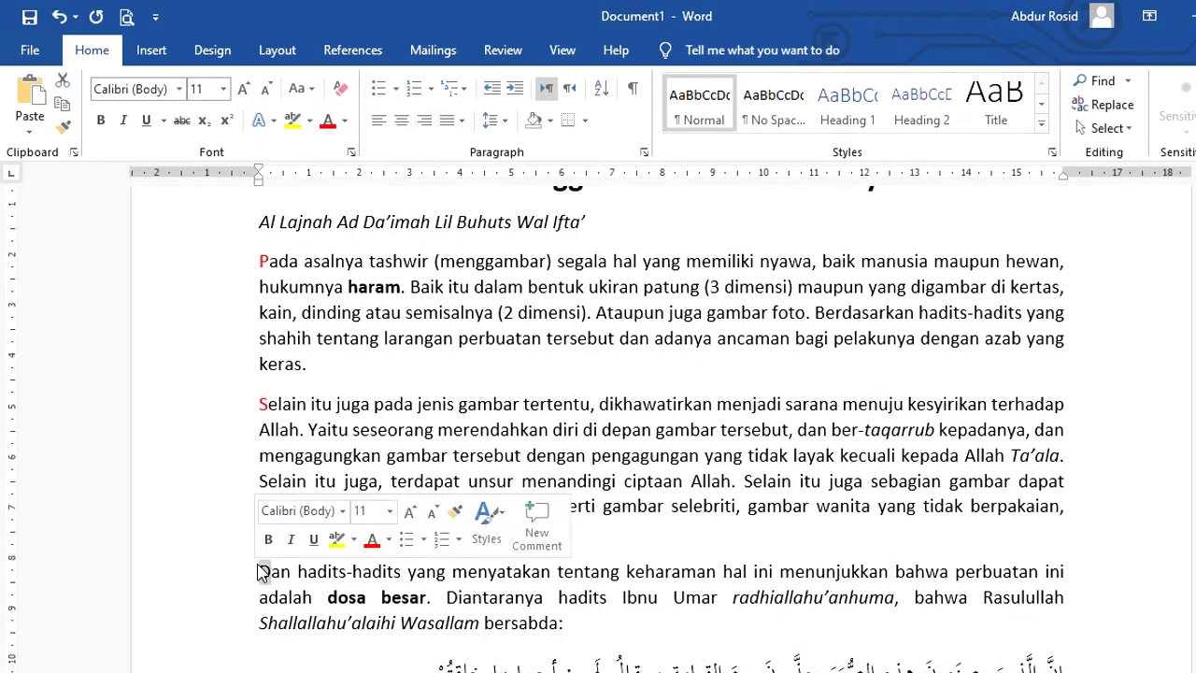
{"action": "left_click", "coordinate": [327, 122]}
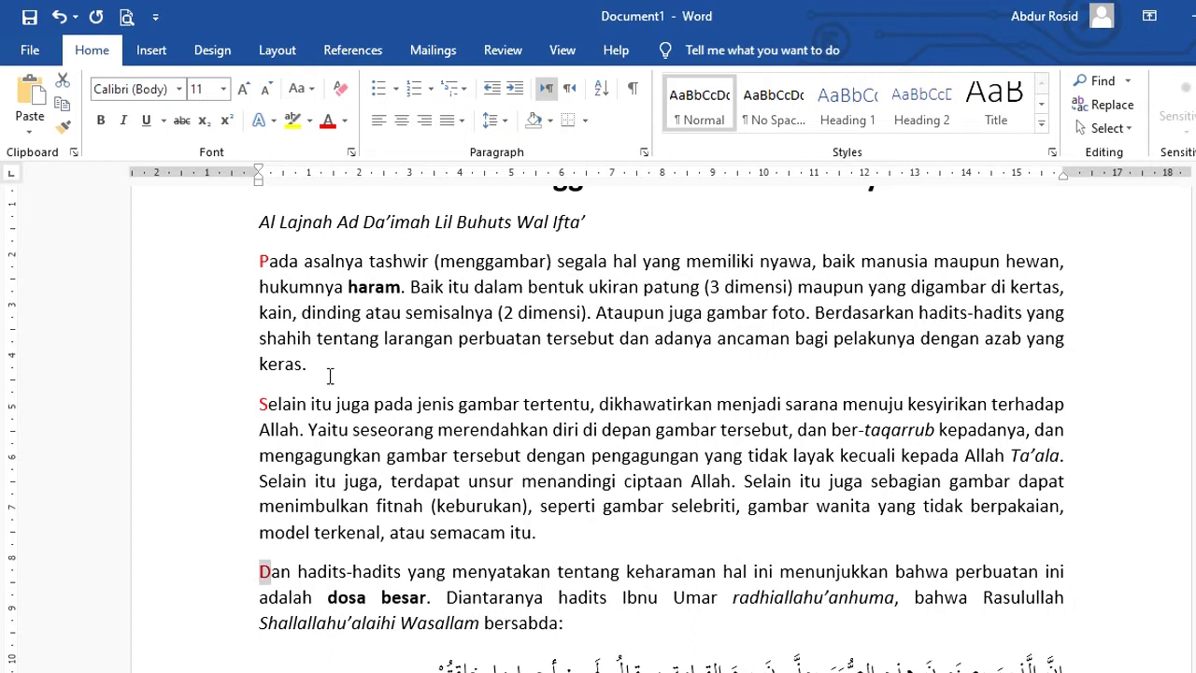
{"action": "left_click", "coordinate": [296, 456]}
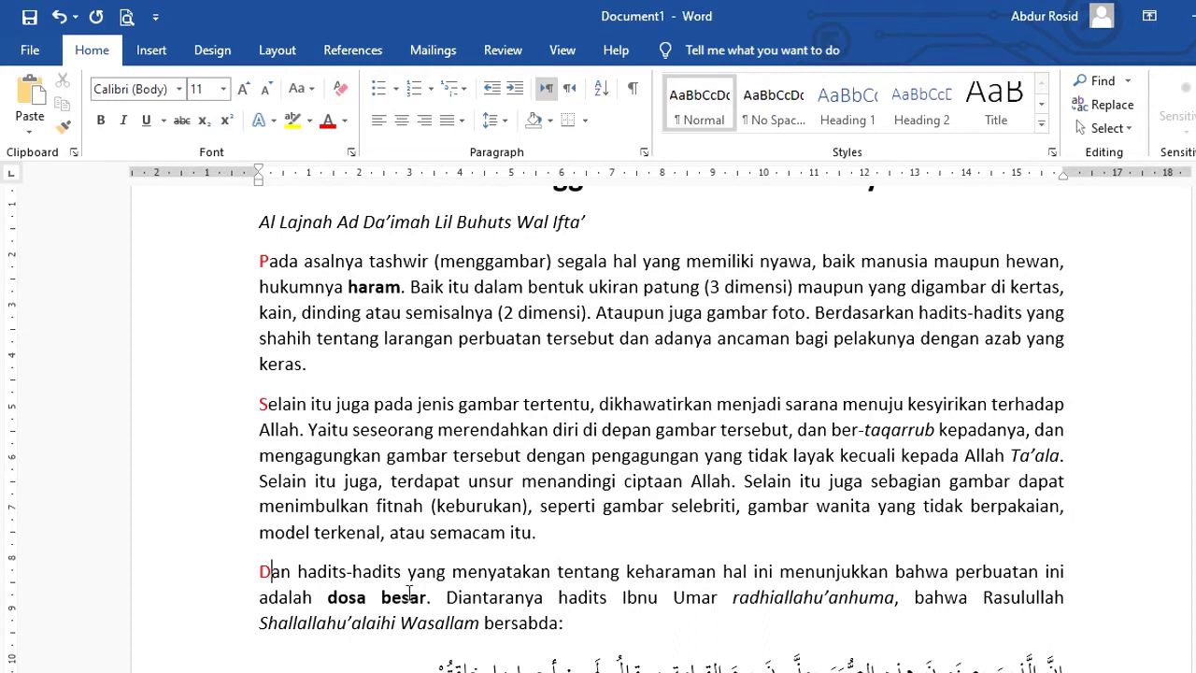
{"action": "left_click_drag", "start_coordinate": [592, 620], "coordinate": [261, 264]}
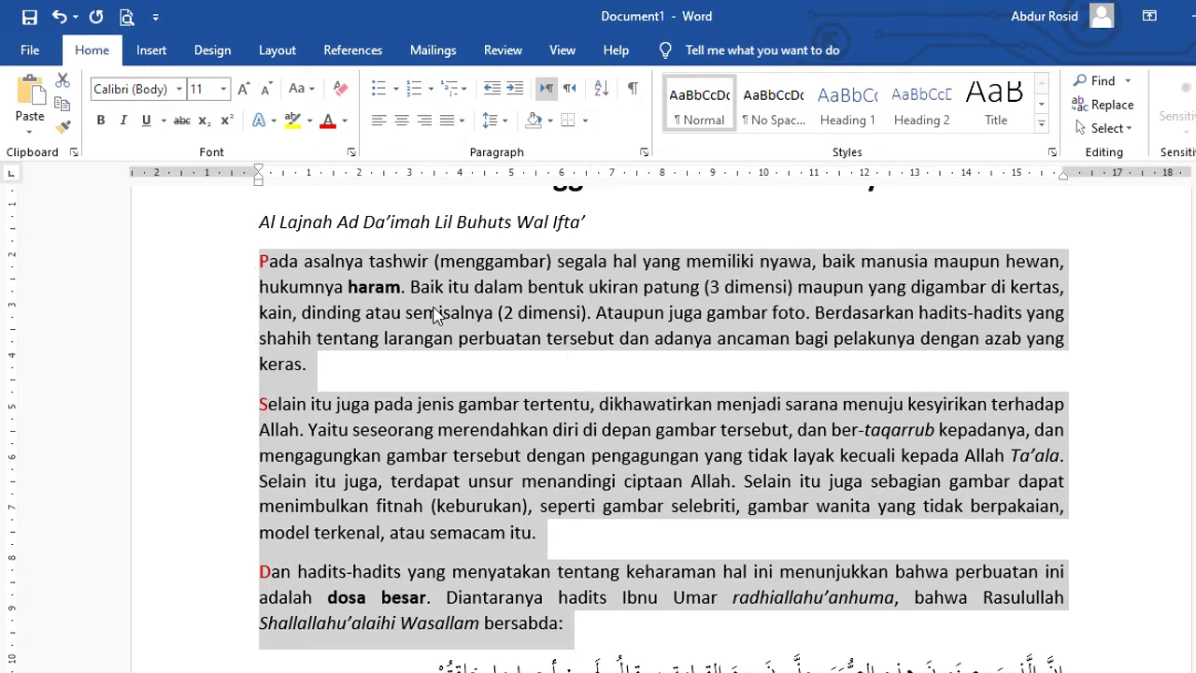
{"action": "left_click", "coordinate": [602, 93]}
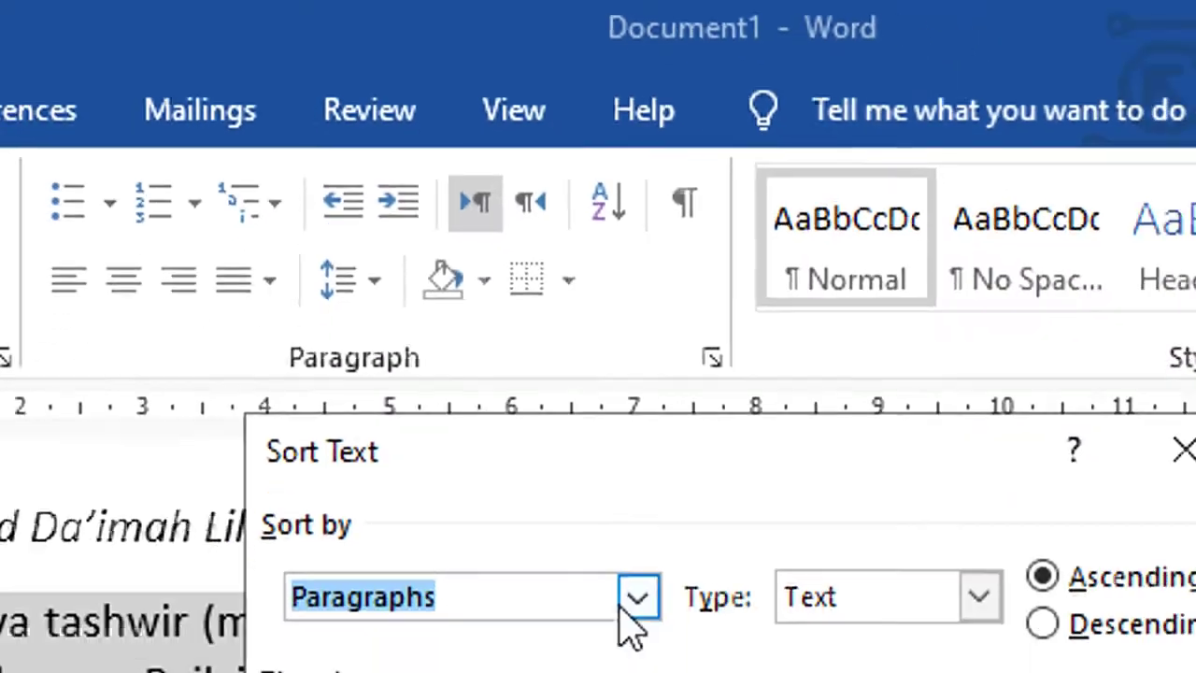
{"action": "left_click", "coordinate": [623, 302]}
{"action": "left_click", "coordinate": [623, 302]}
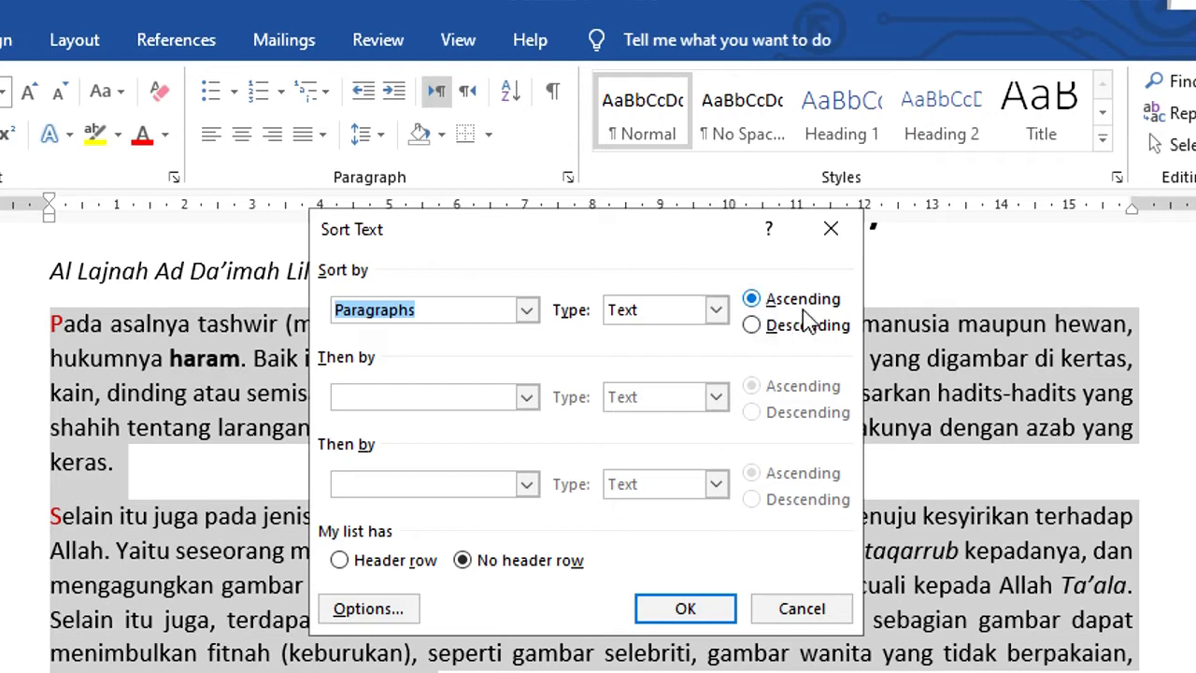
{"action": "left_click", "coordinate": [700, 611]}
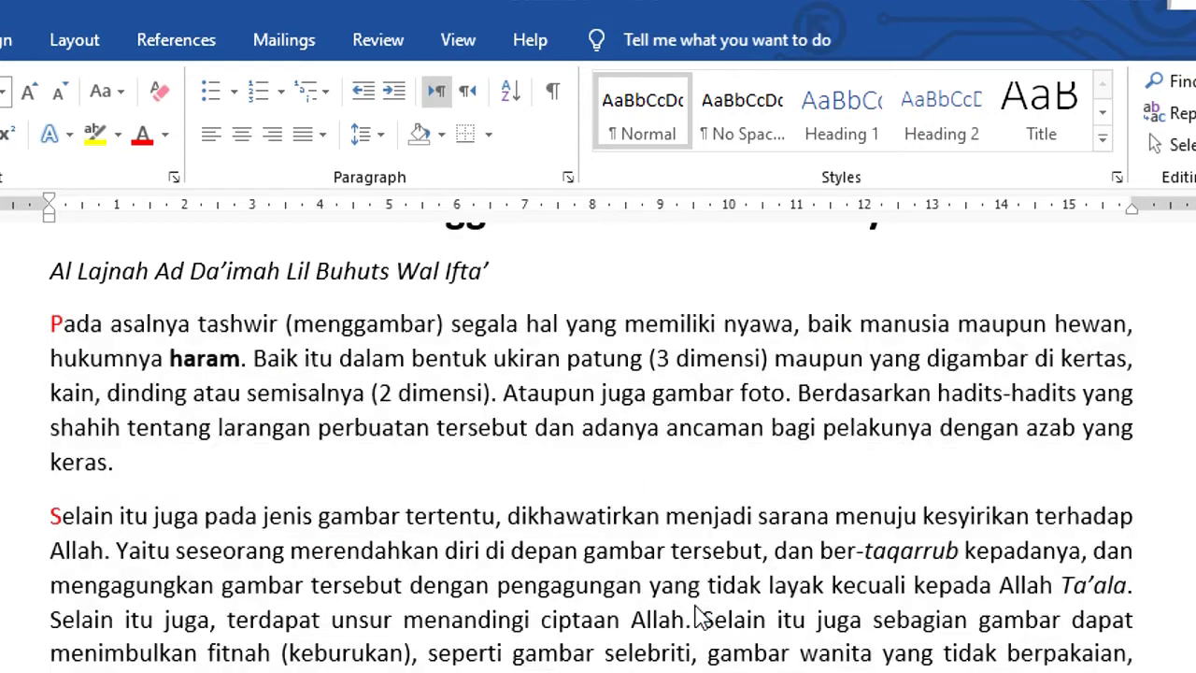
{"action": "left_click", "coordinate": [67, 326]}
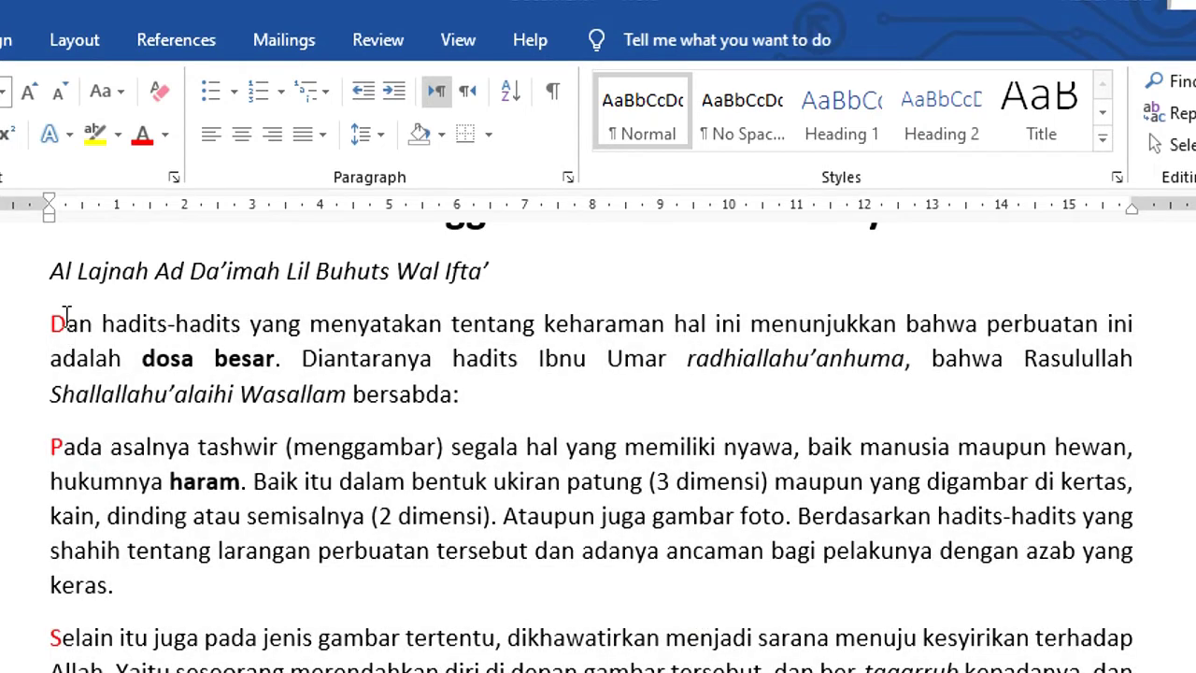
{"action": "left_click", "coordinate": [61, 445]}
{"action": "key", "text": "ctrl+z"}
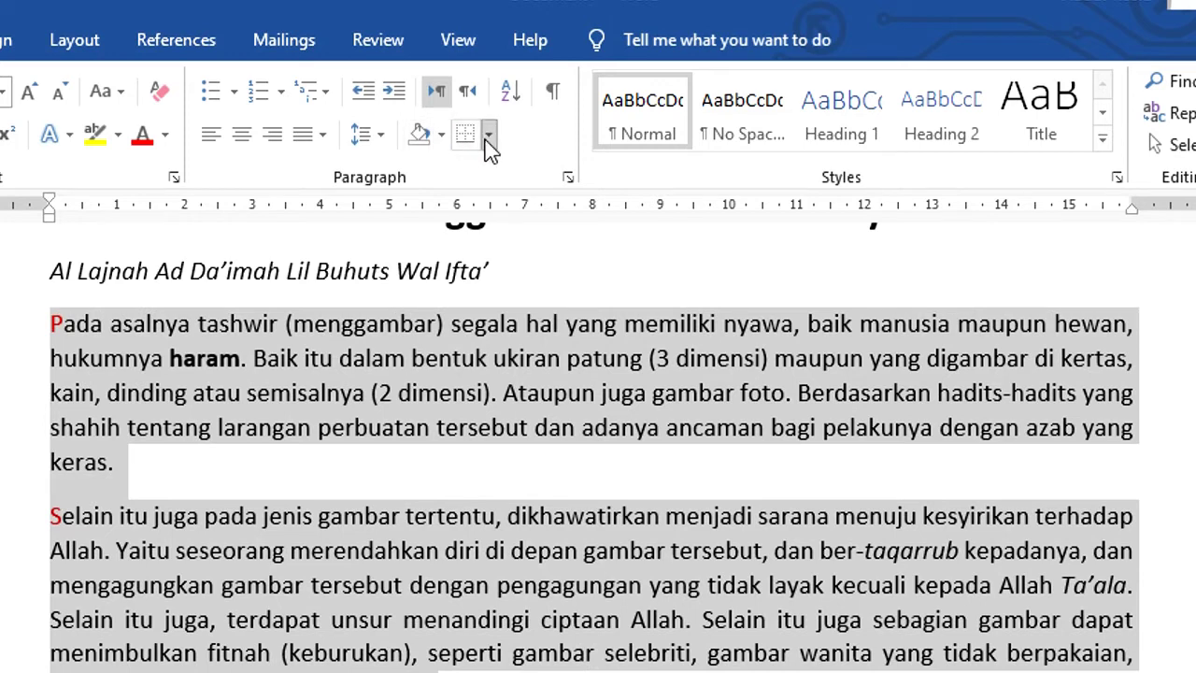
{"action": "left_click", "coordinate": [487, 140]}
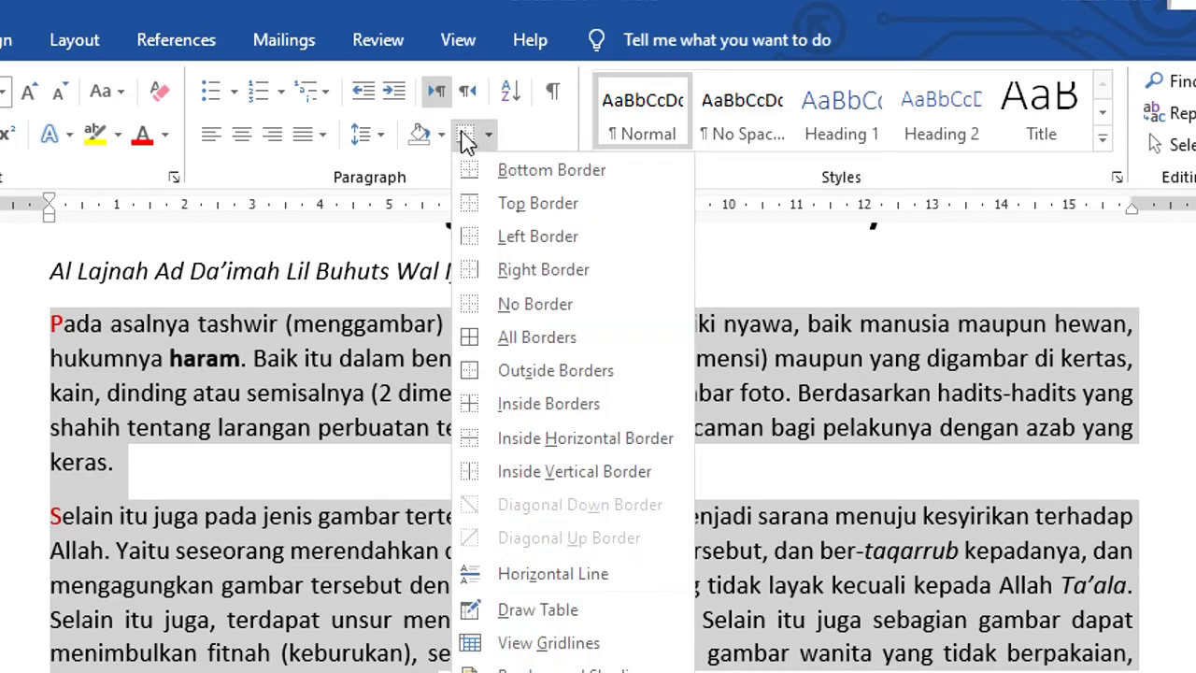
{"action": "left_click", "coordinate": [432, 182]}
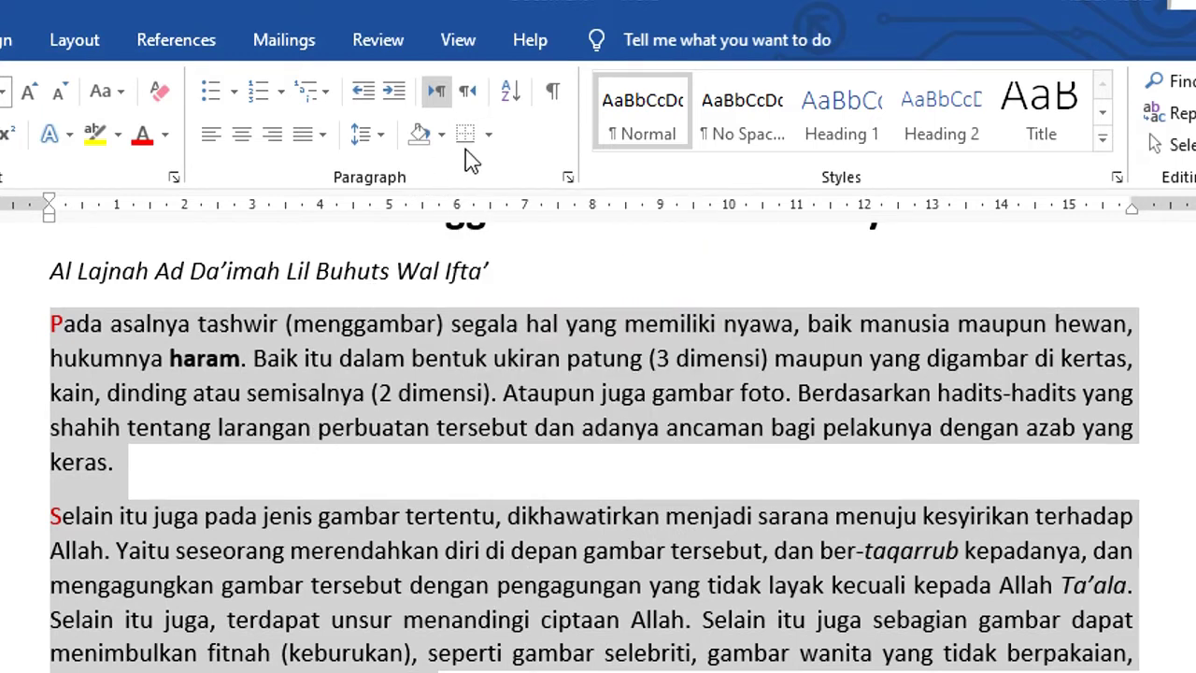
{"action": "left_click", "coordinate": [487, 140]}
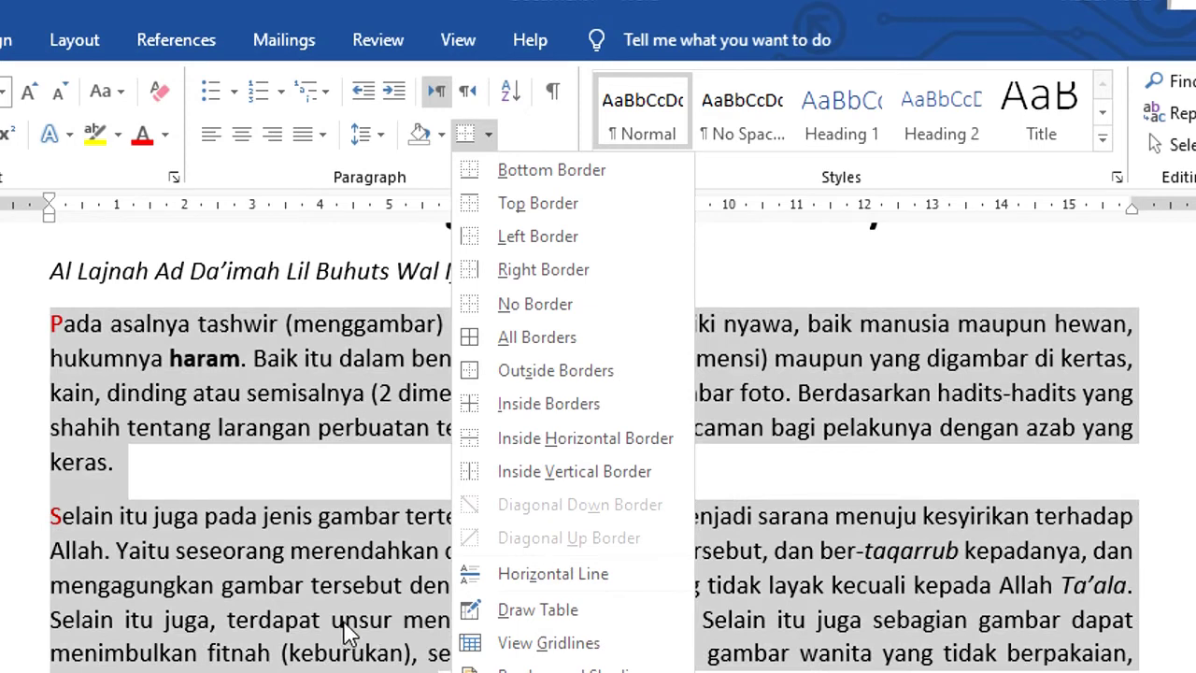
{"action": "left_click", "coordinate": [351, 637]}
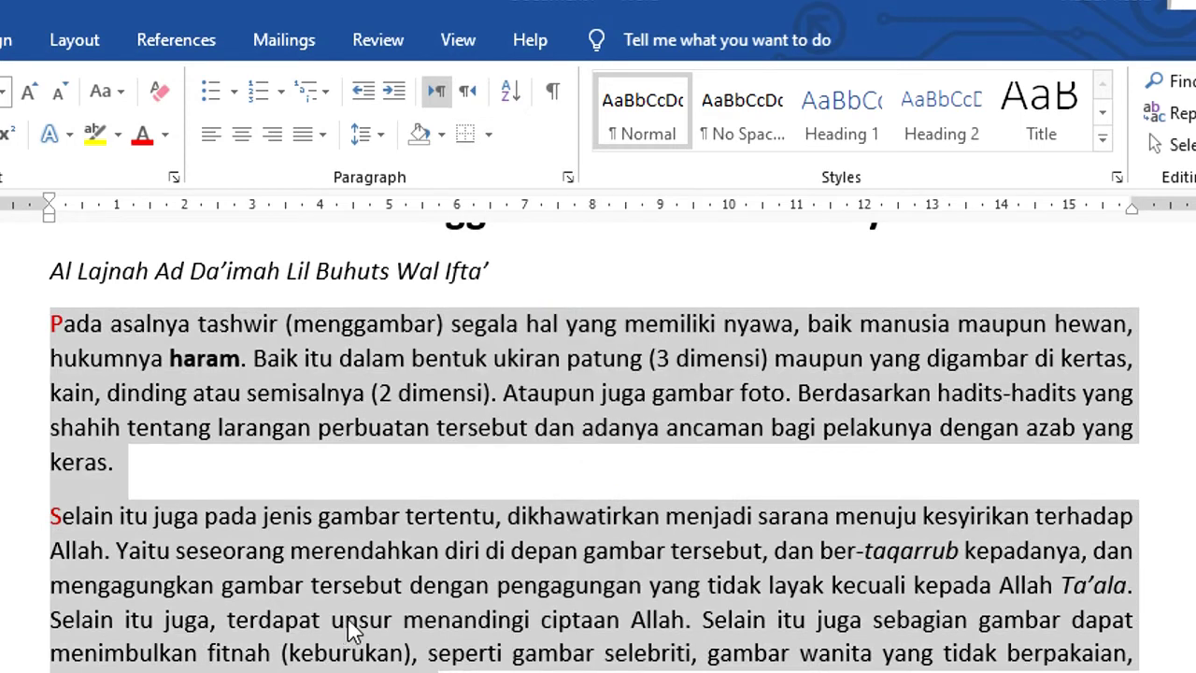
{"action": "key", "text": "Left"}
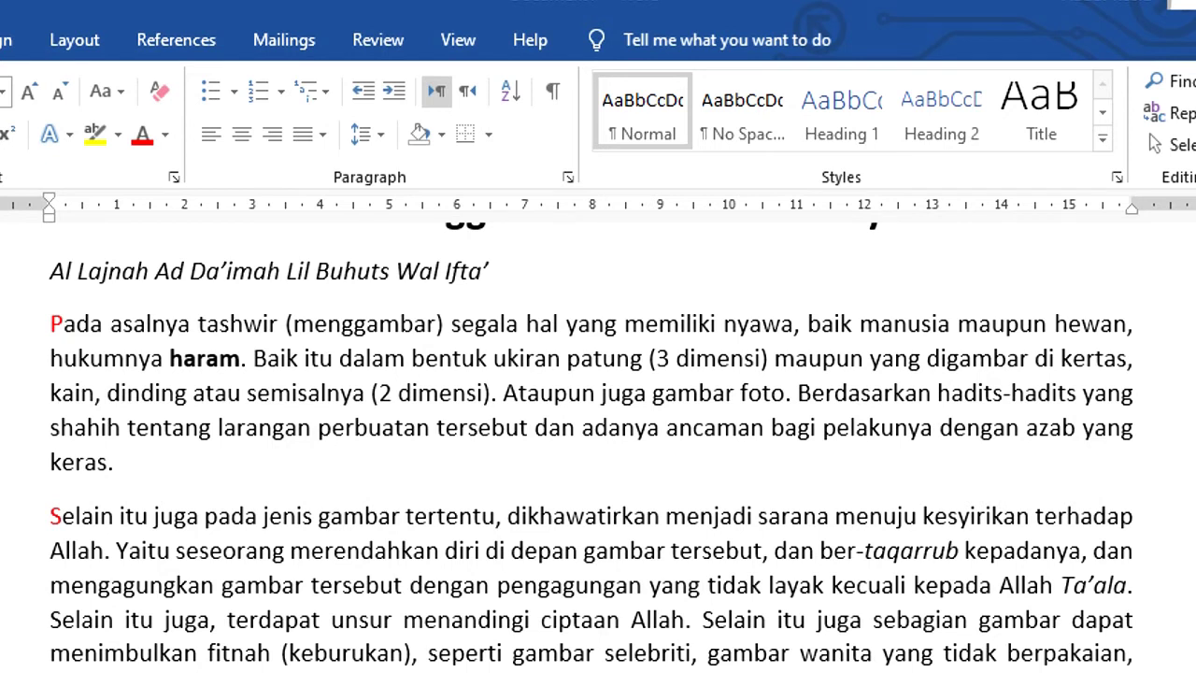
{"action": "left_click", "coordinate": [442, 135]}
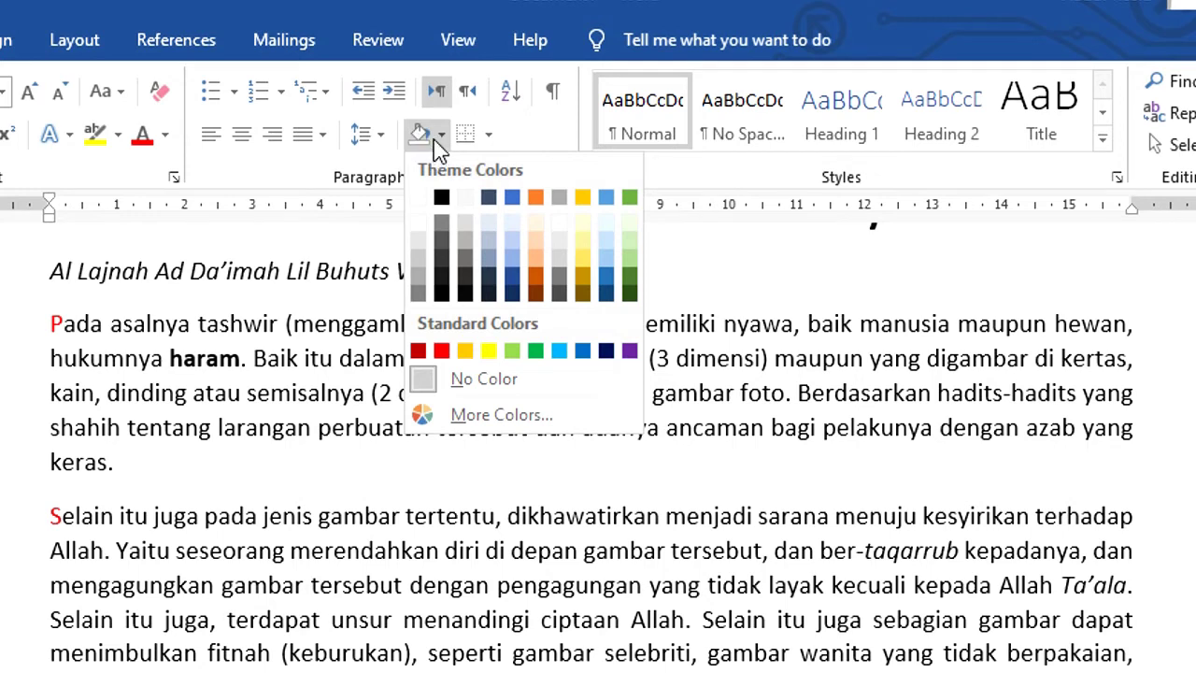
Apply Light Blue paragraph shading to the 'Pada asalnya' and 'Selain itu juga' paragraphs.
{"action": "left_click", "coordinate": [264, 497]}
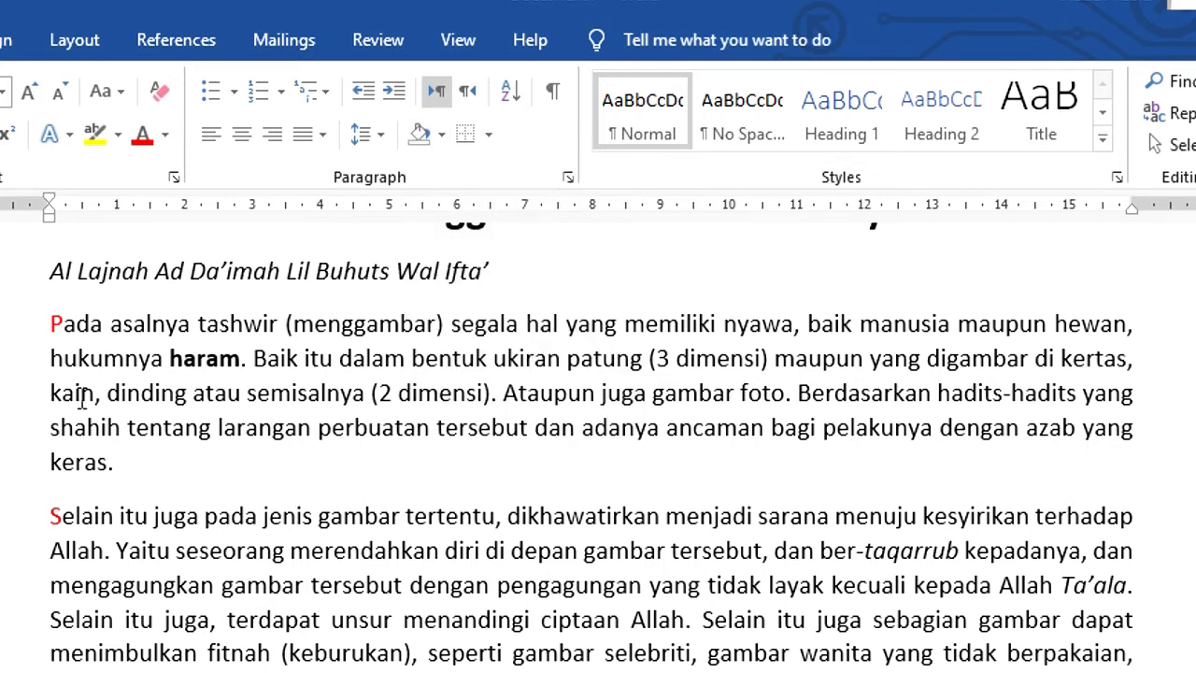
{"action": "left_click_drag", "start_coordinate": [50, 318], "coordinate": [185, 463]}
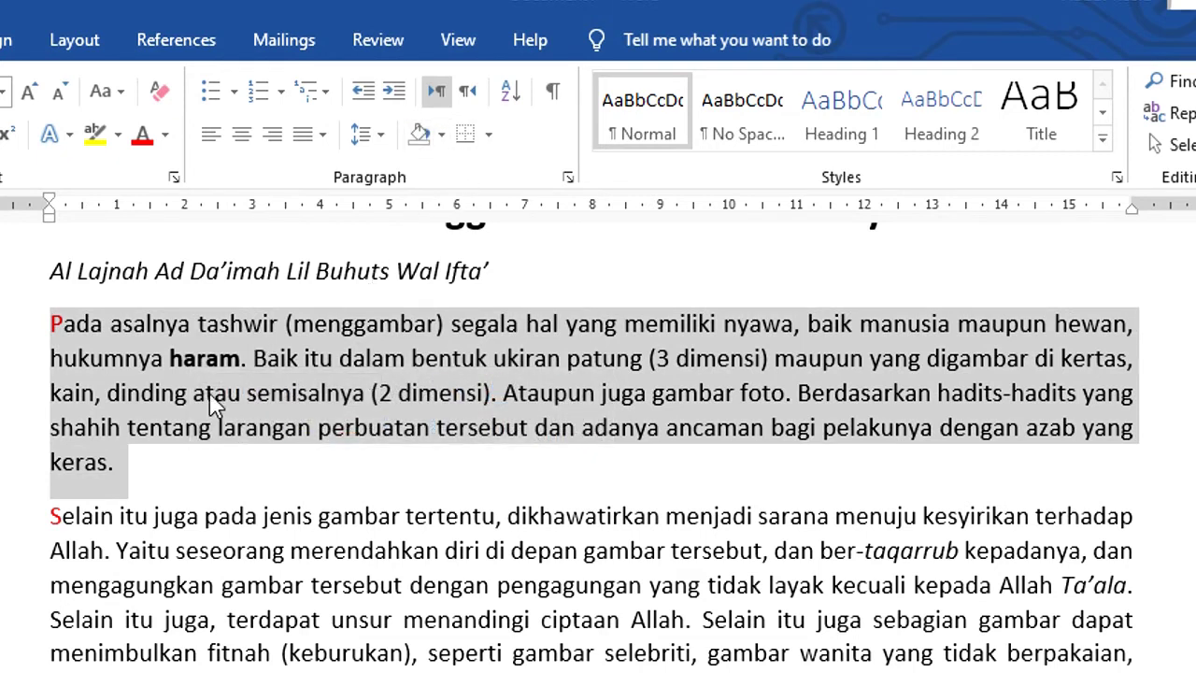
{"action": "left_click", "coordinate": [185, 428]}
{"action": "left_click_drag", "start_coordinate": [51, 321], "coordinate": [426, 670]}
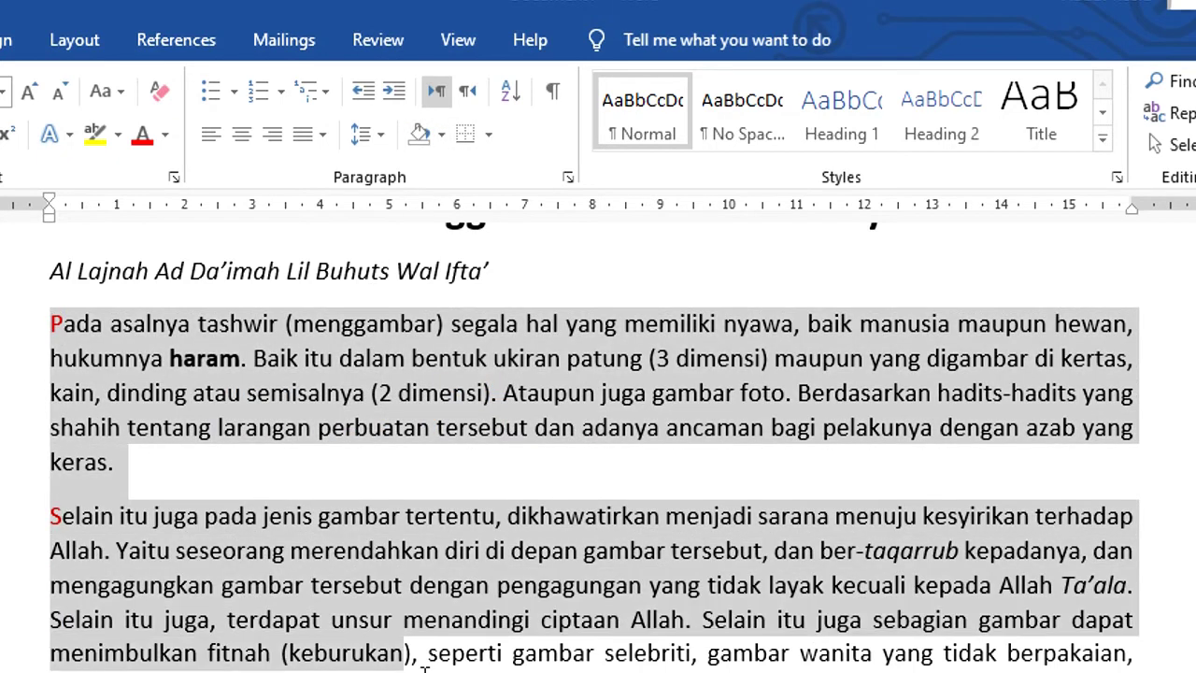
{"action": "left_click", "coordinate": [441, 136]}
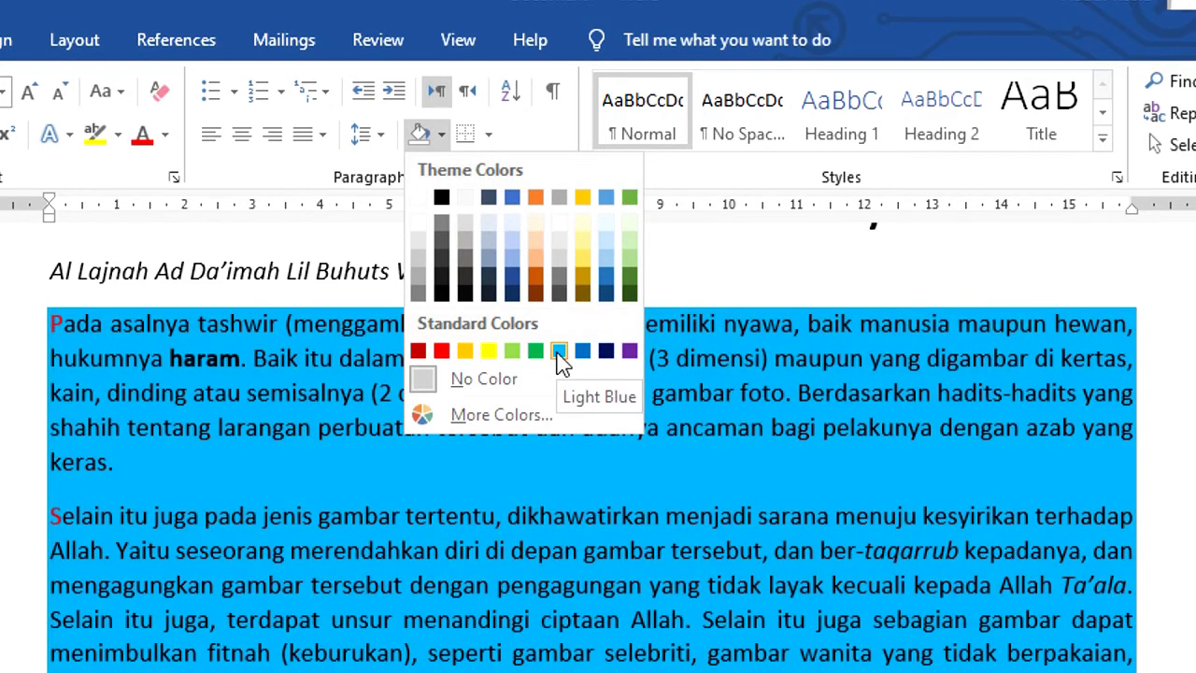
{"action": "left_click", "coordinate": [558, 353]}
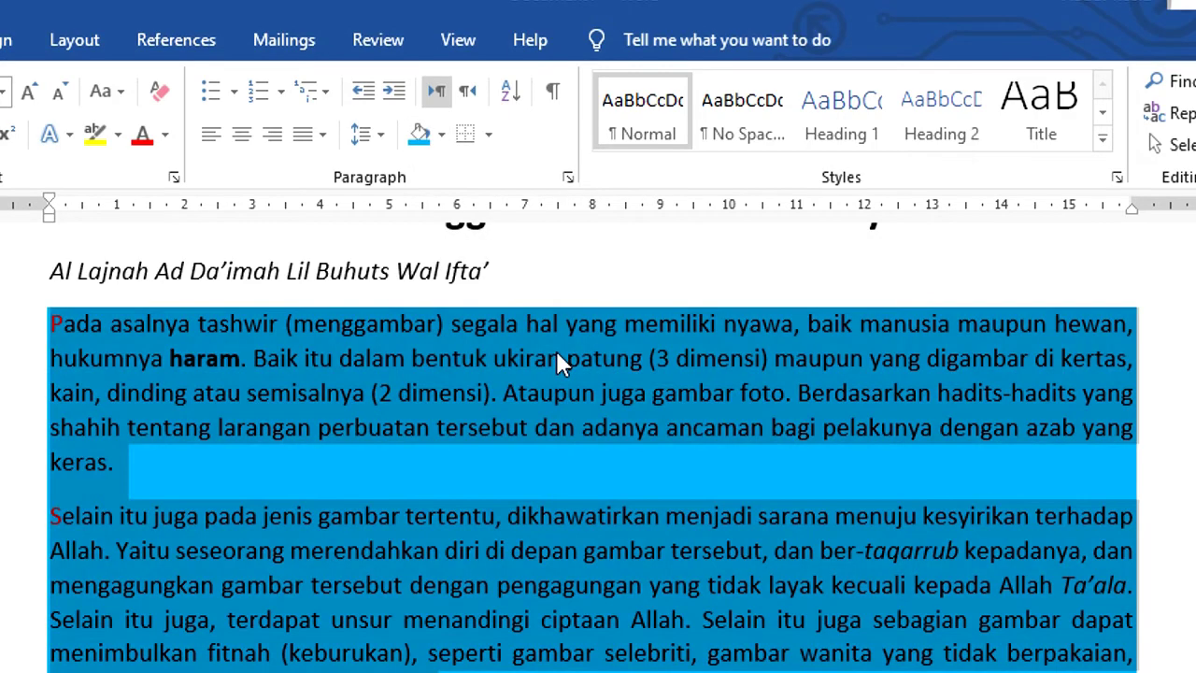